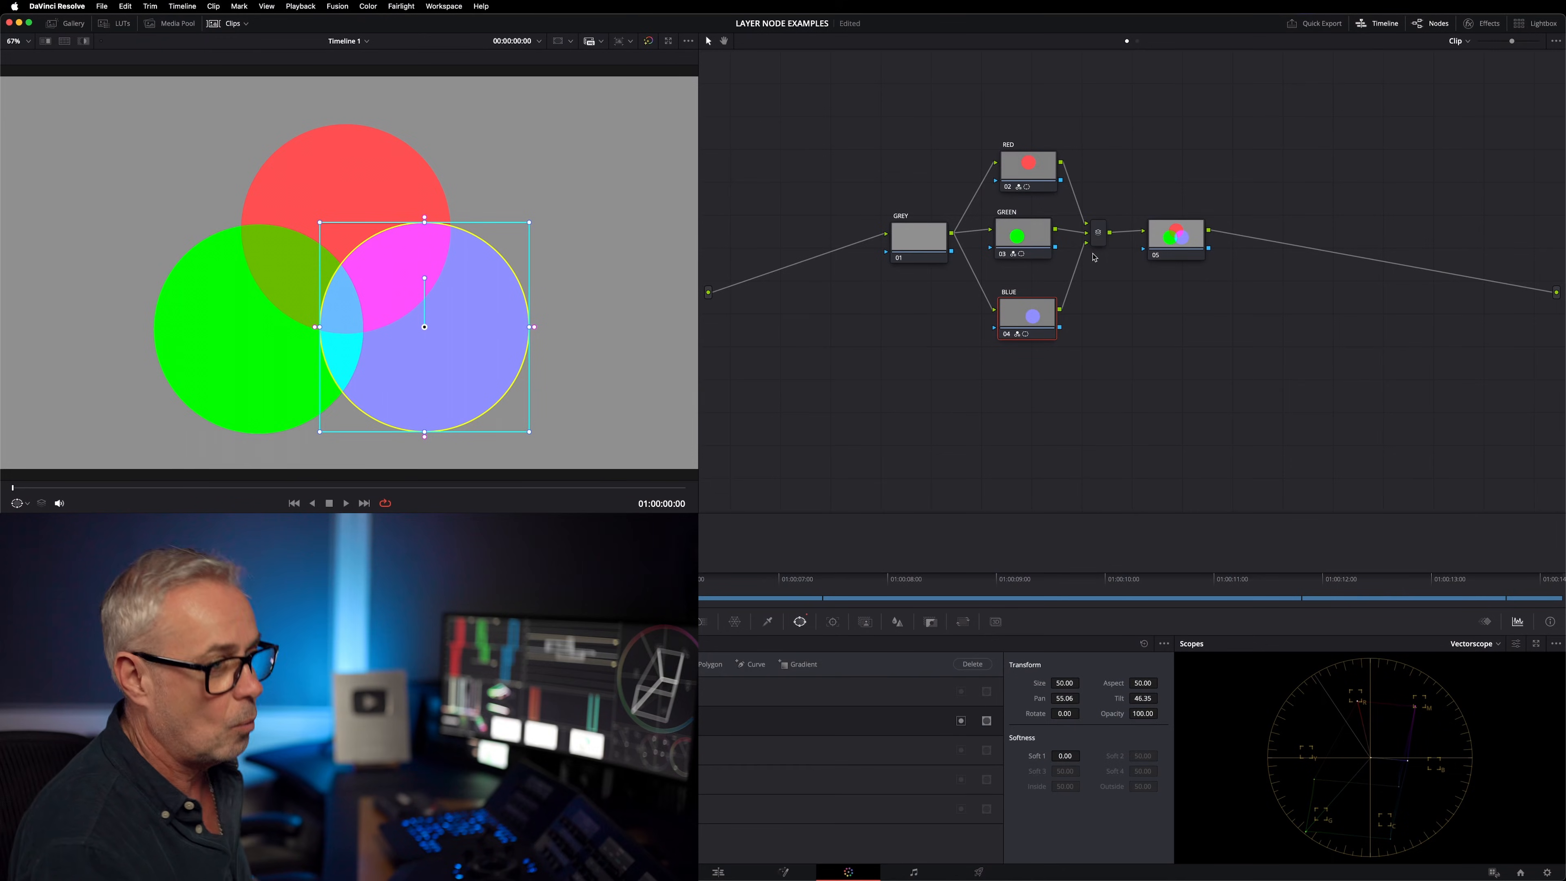
Morph the parallel mixer into a Layer Mixer node and check the stacking of the GREEN, RED and BLUE nodes.
right_click(1097, 247)
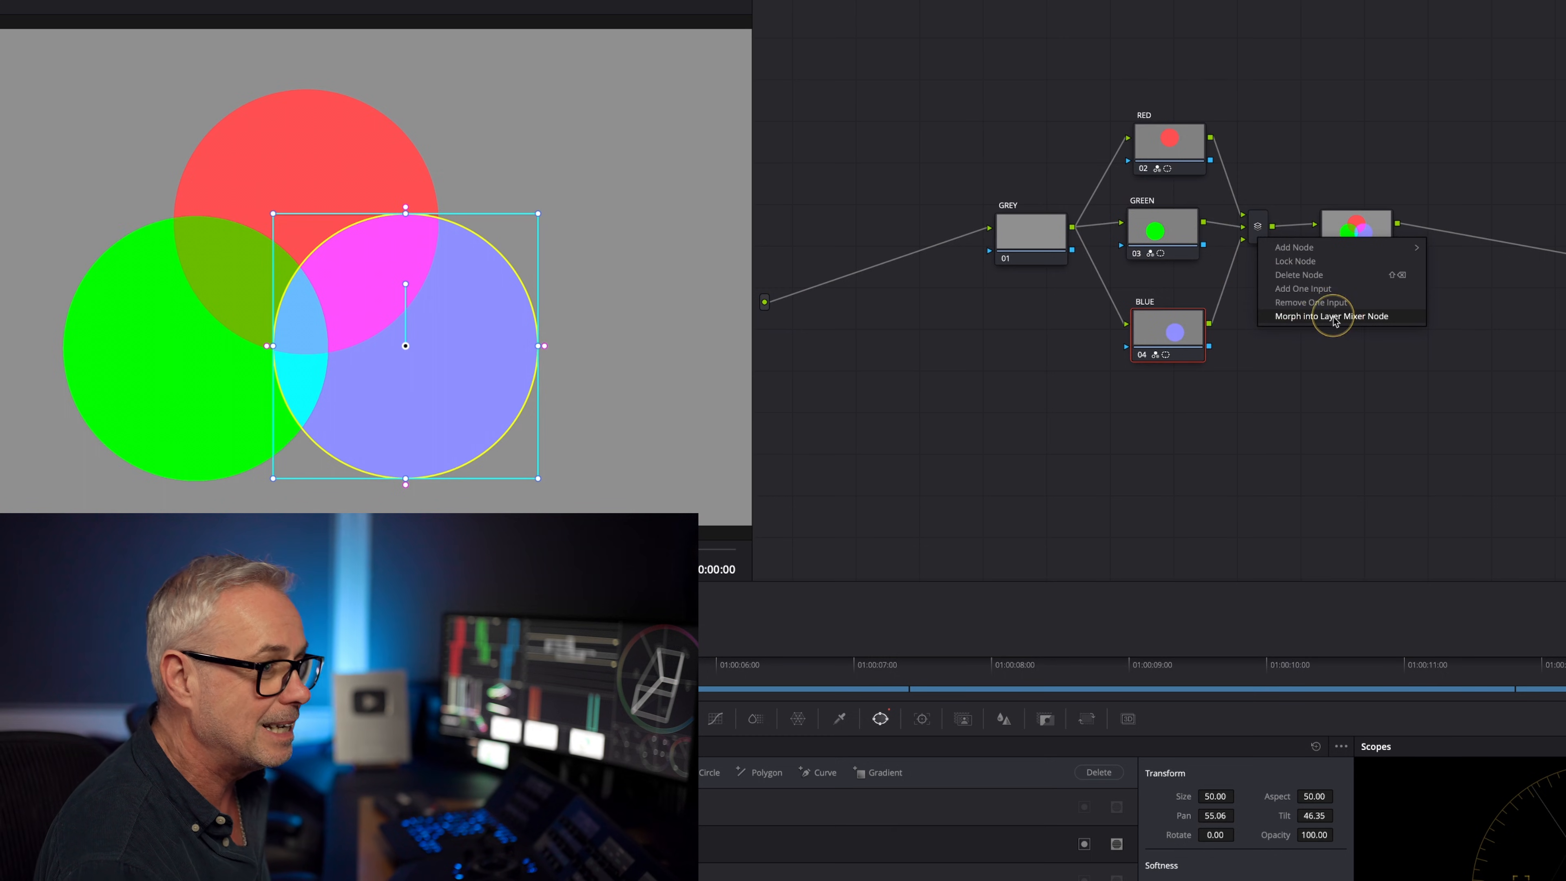
click(1332, 316)
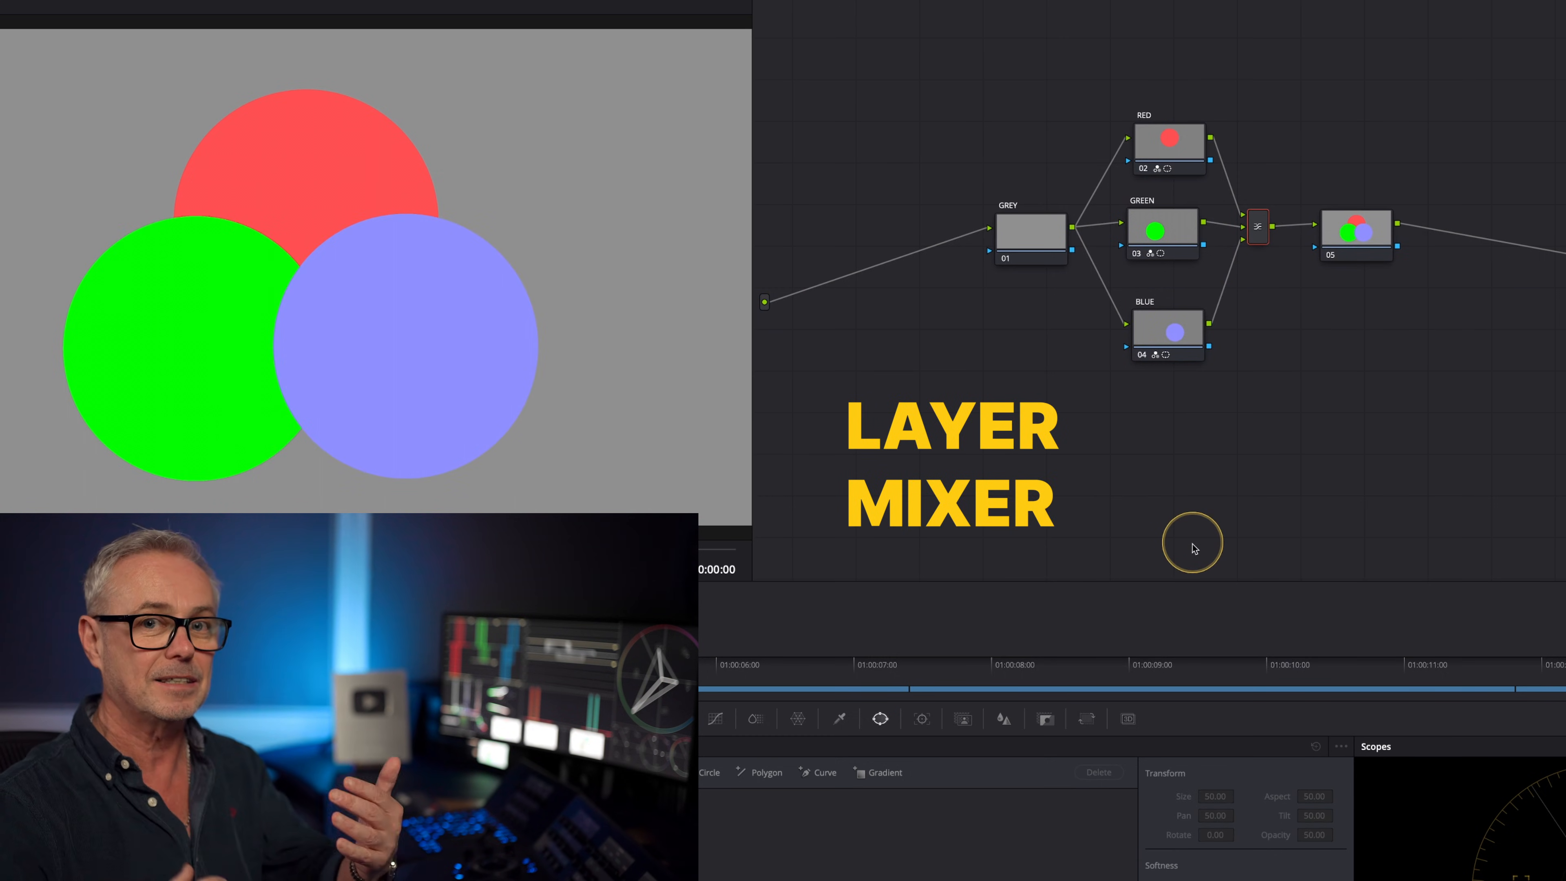
click(1131, 351)
click(1174, 236)
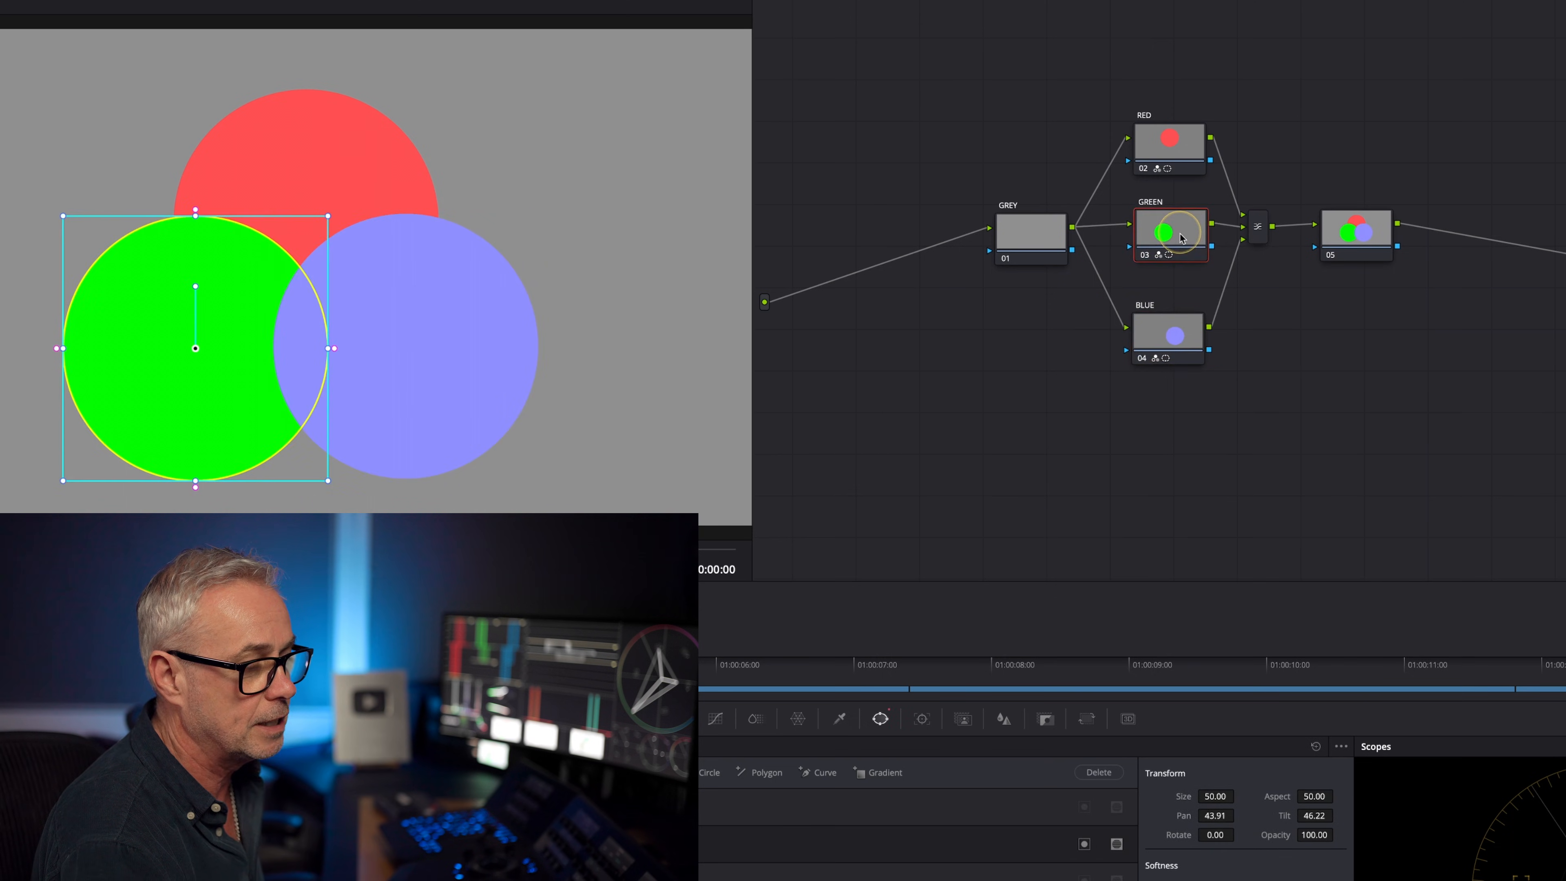
click(1193, 151)
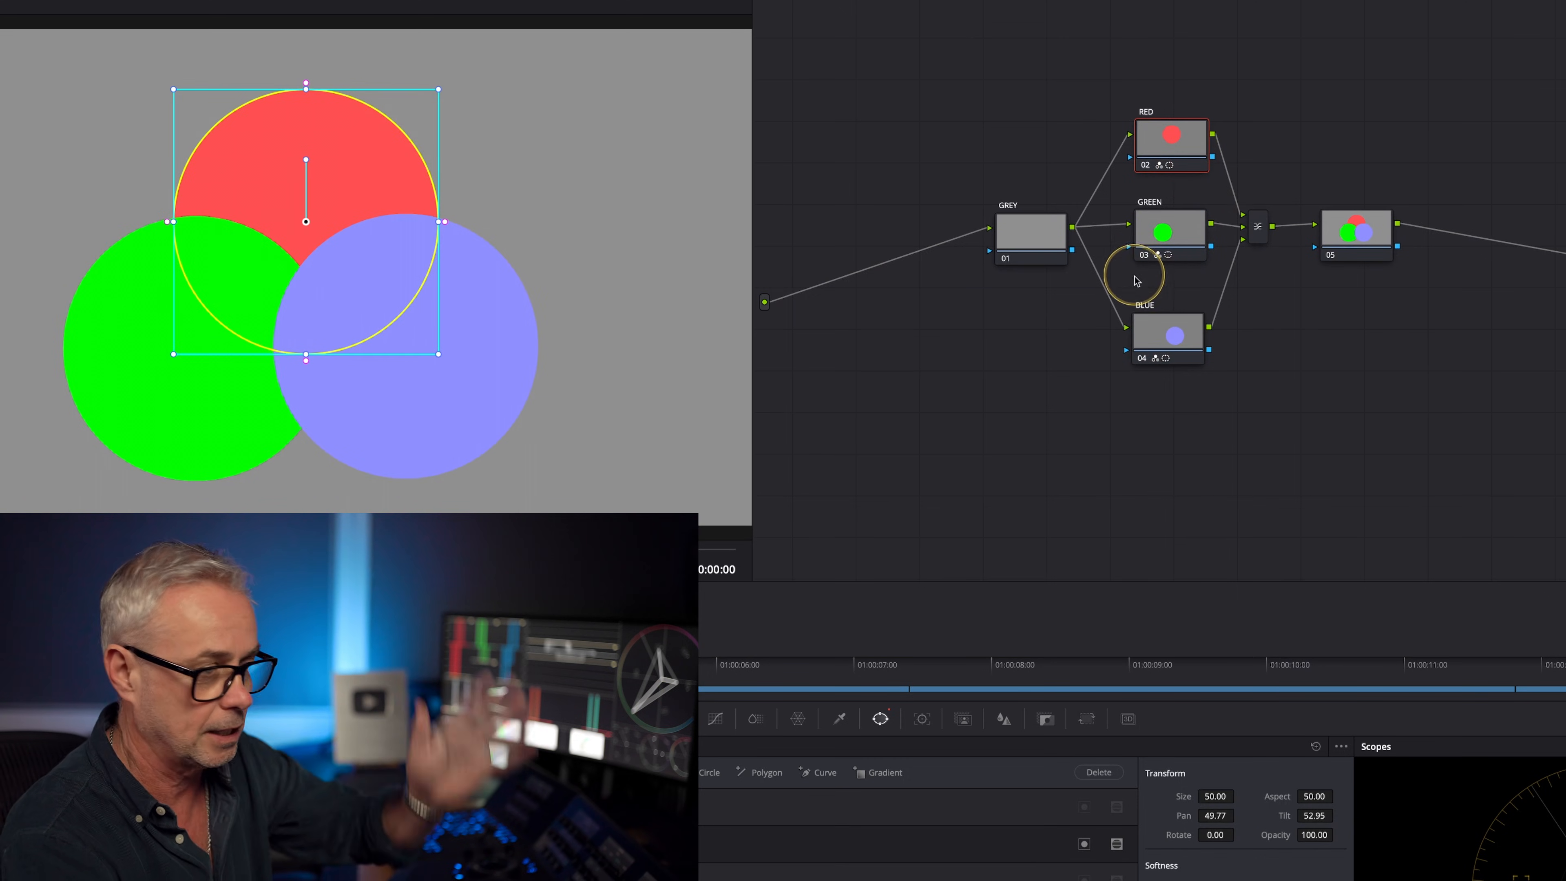
mouse_move(1138, 345)
mouse_down()
mouse_move(1150, 332)
mouse_move(1135, 385)
mouse_move(1142, 38)
mouse_move(1164, 333)
mouse_up()
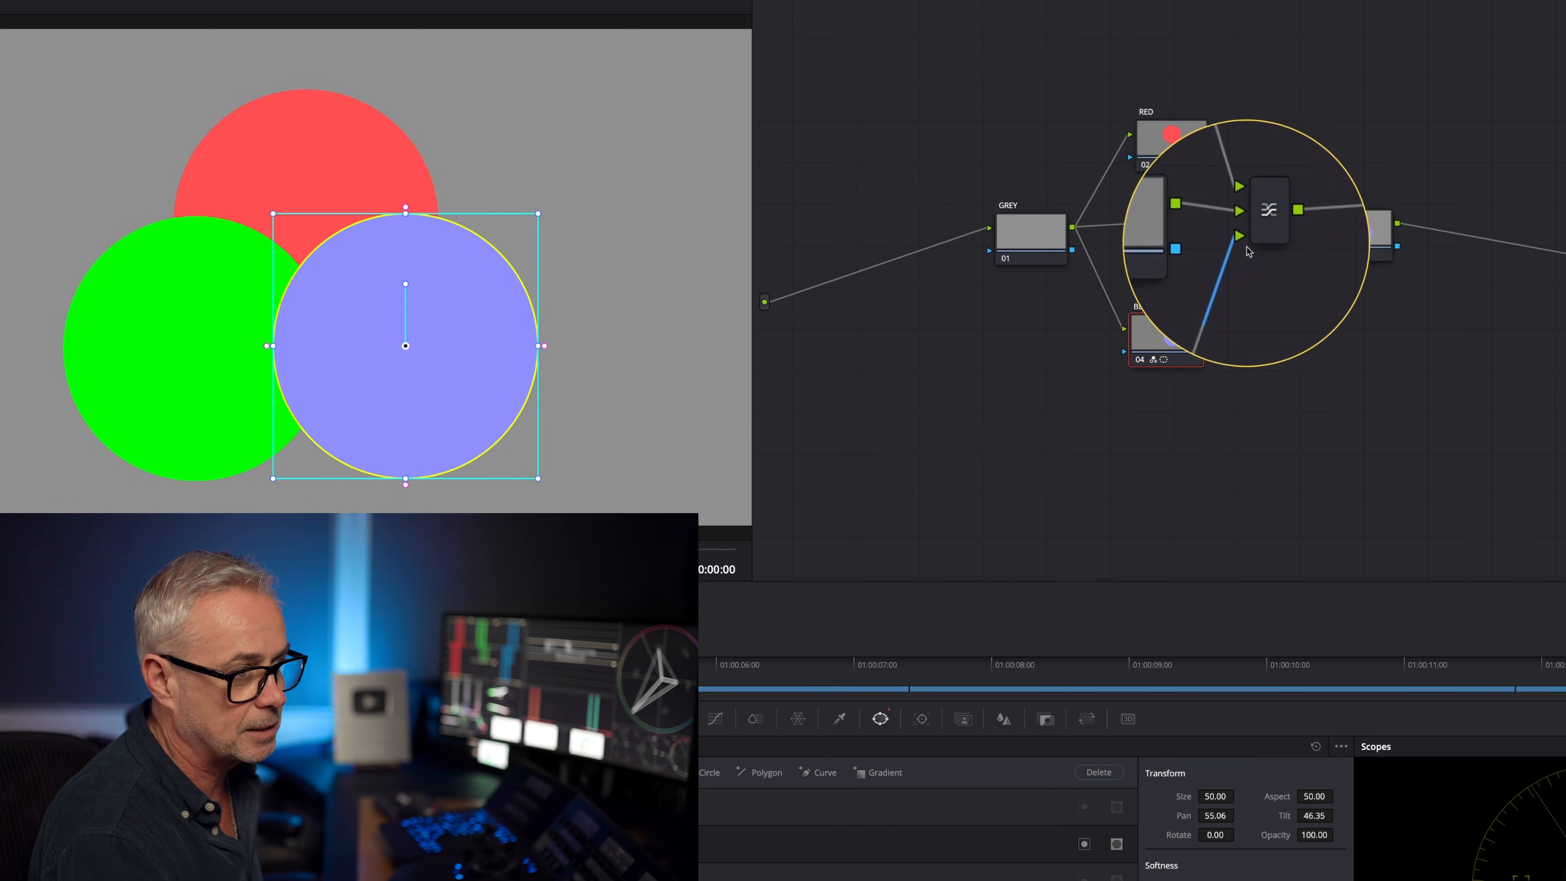
Swap the RED and BLUE connections on the layer mixer so RED feeds the lowest input and BLUE the highest.
key(Delete)
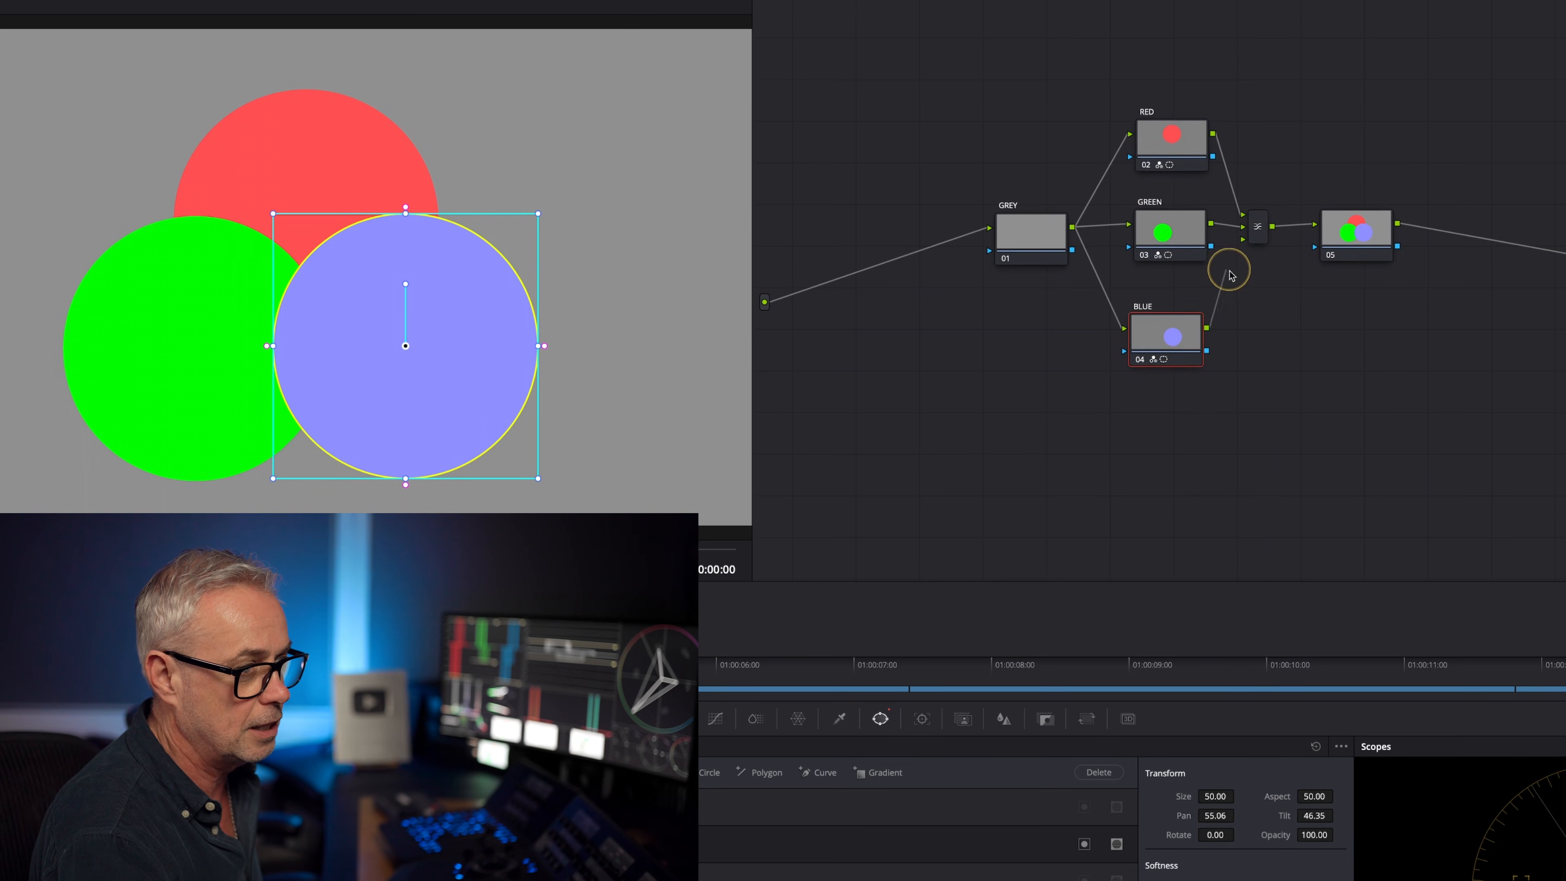
key(Delete)
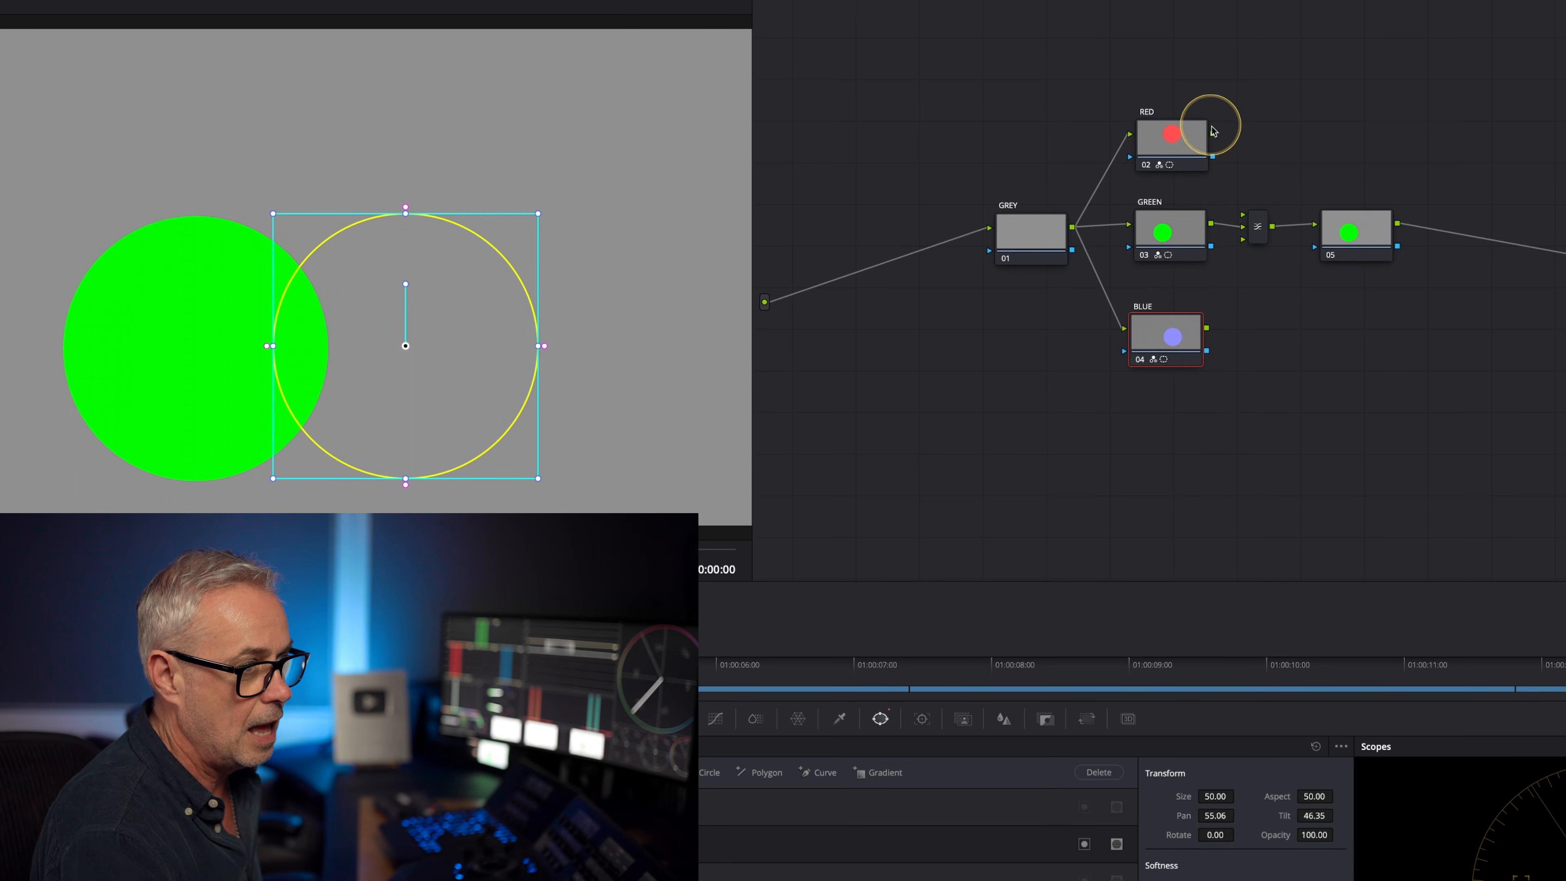
drag(1239, 213, 1245, 244)
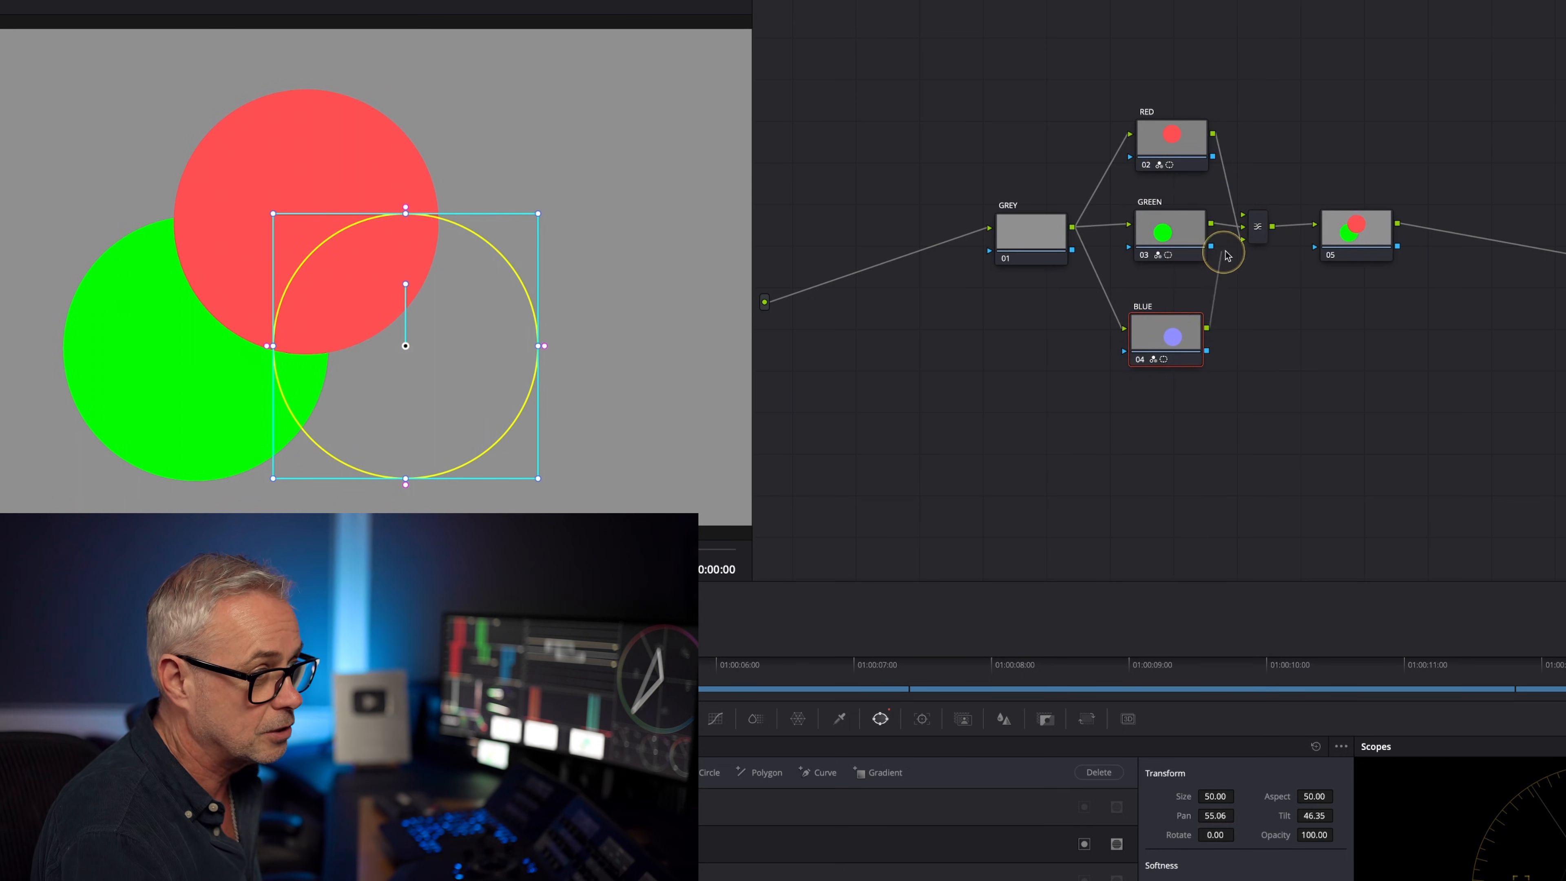
drag(1244, 219, 1244, 225)
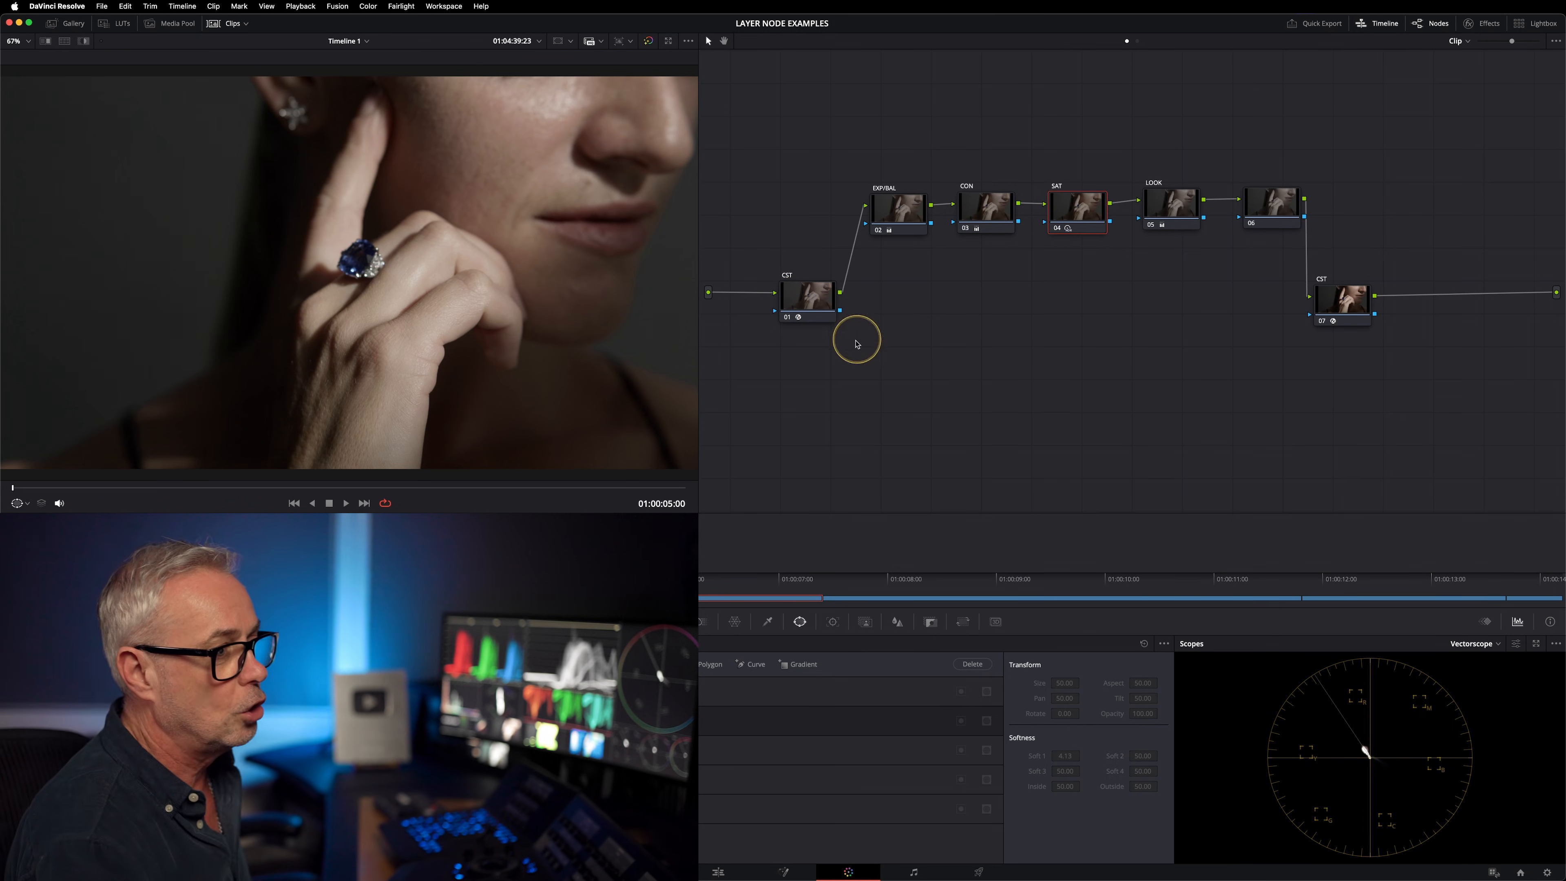
Toggle the EXP/BAL, CON, SAT and LOOK nodes of the ring shot off and on to compare the grade.
drag(867, 146, 1087, 232)
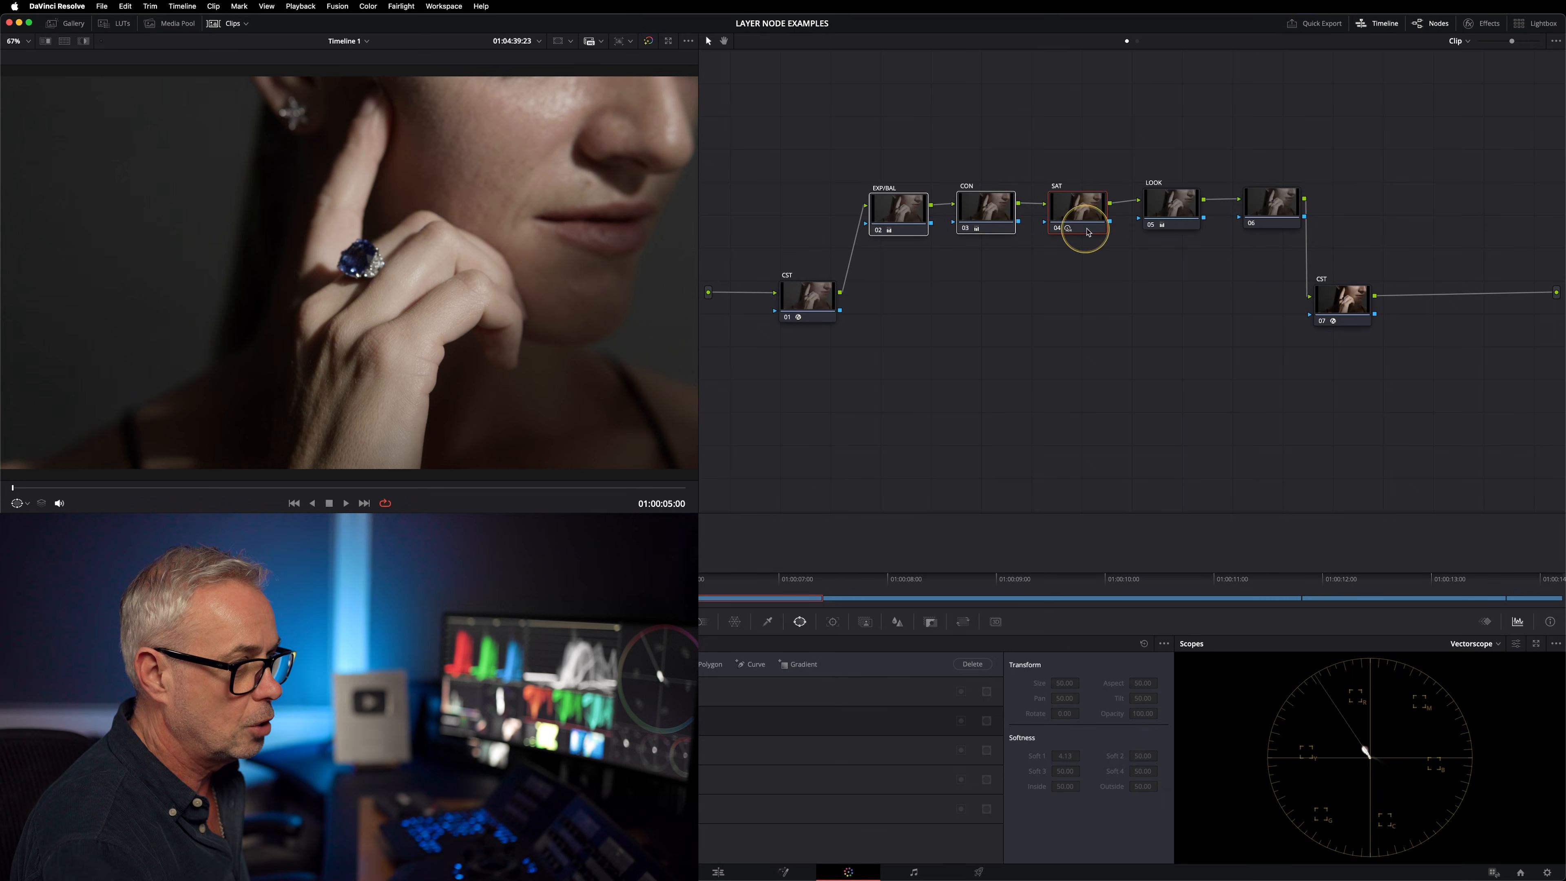
drag(891, 151, 1191, 246)
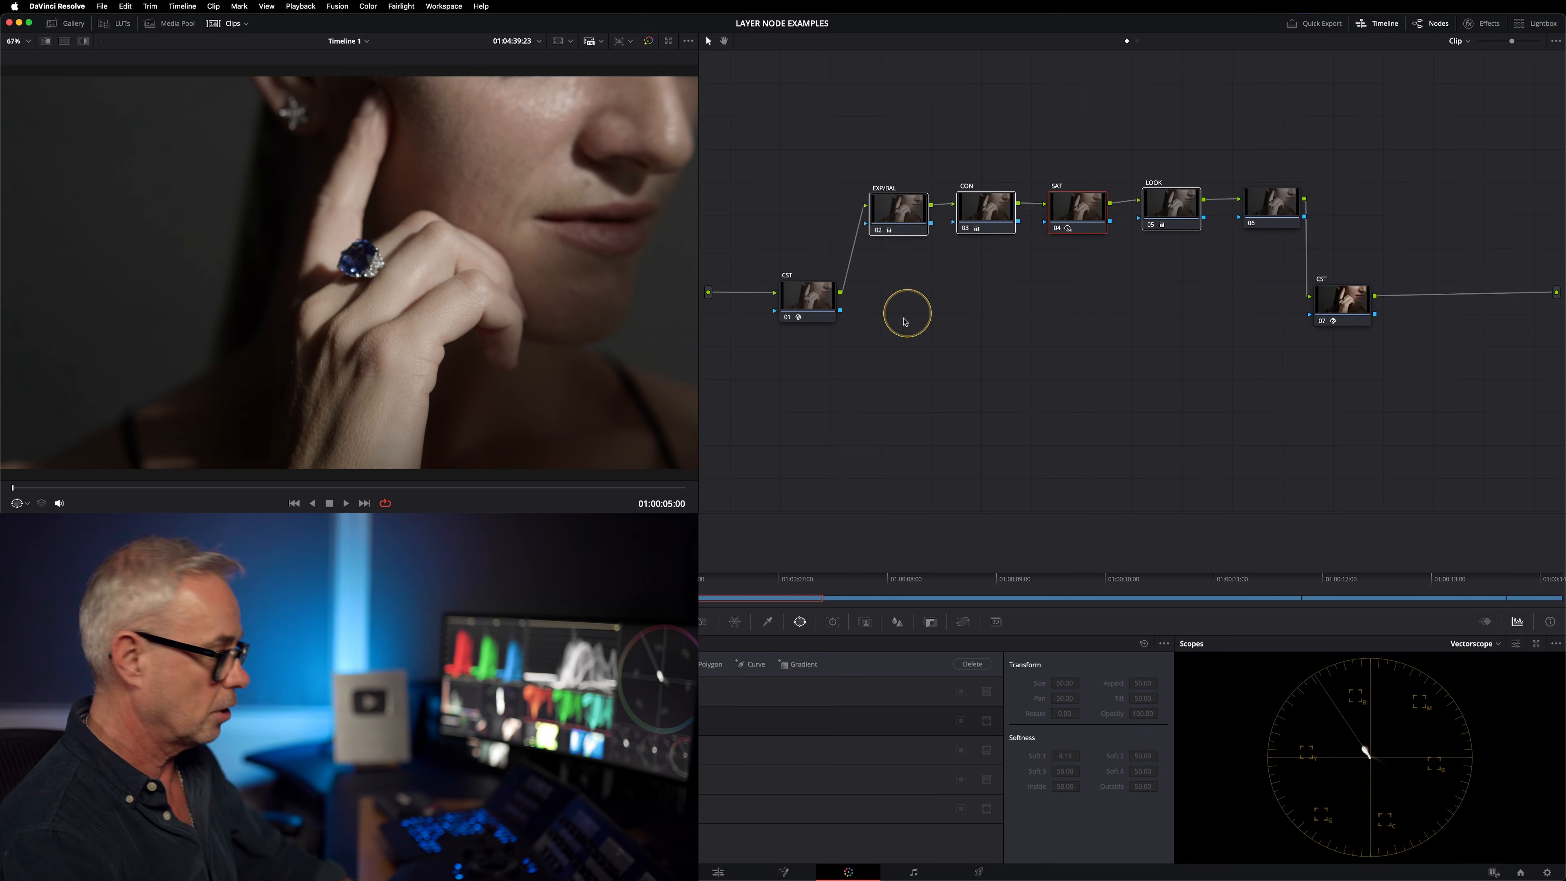
key(super+d)
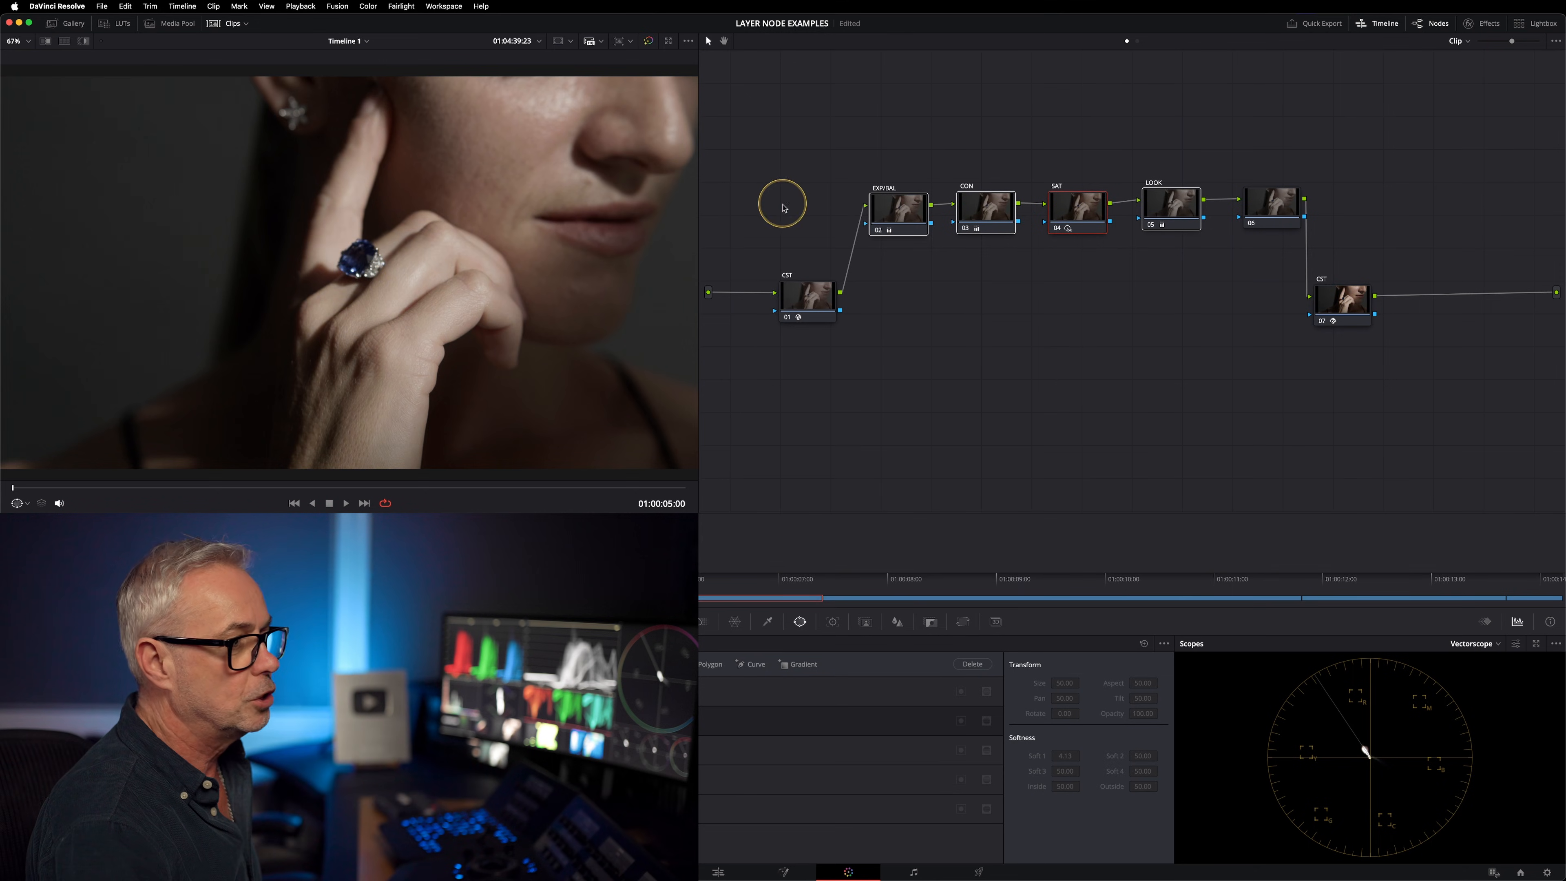
Sample the ring's blue stone with the 3D qualifier on node 06 after the LOOK node.
click(1289, 208)
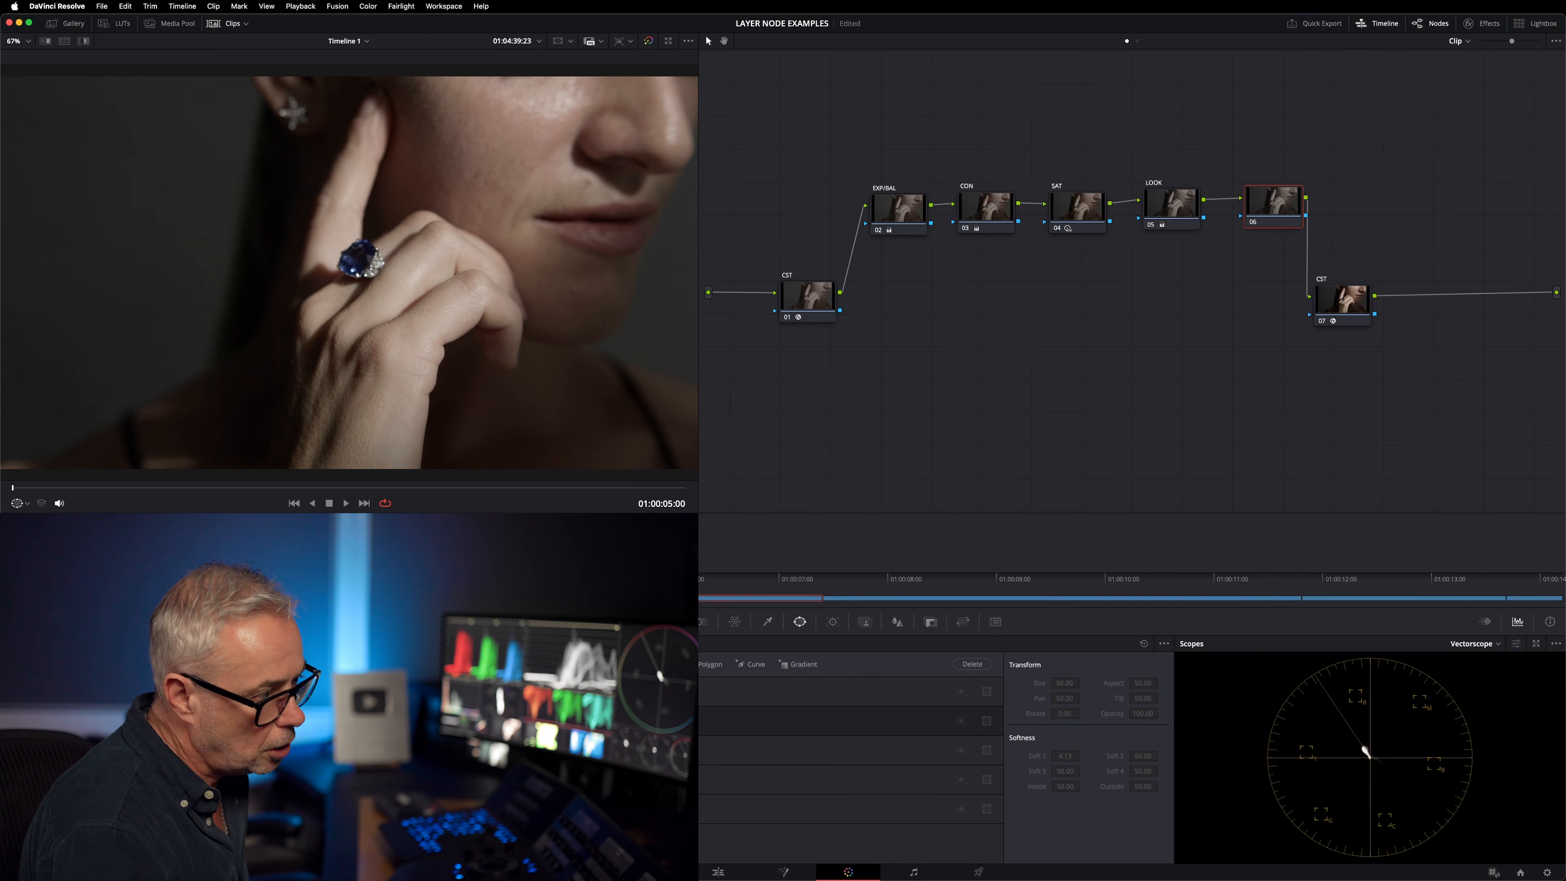
click(769, 623)
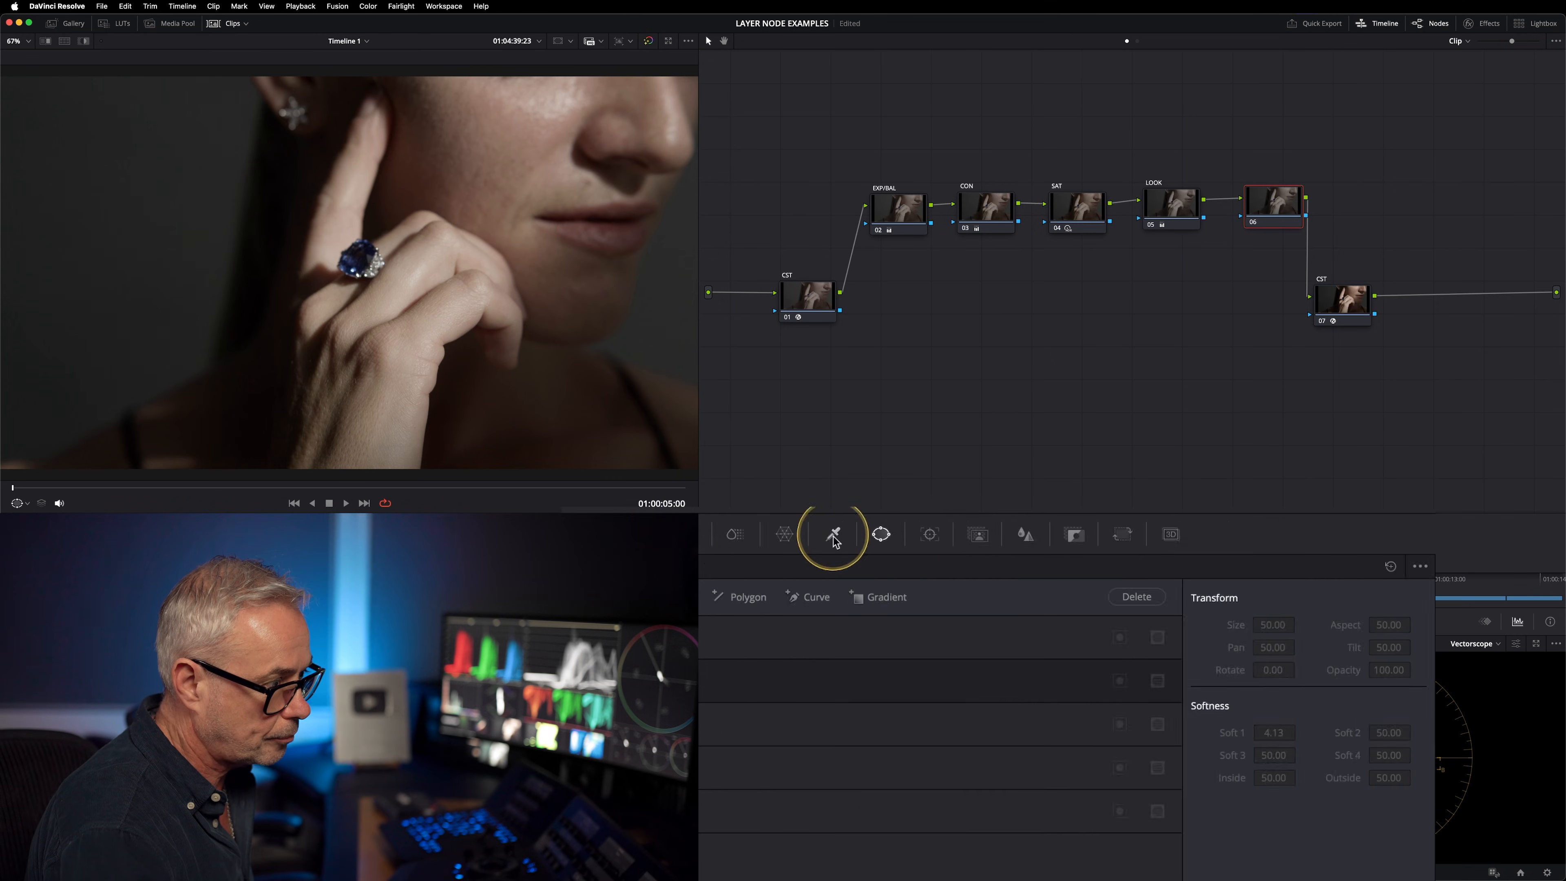
click(1492, 567)
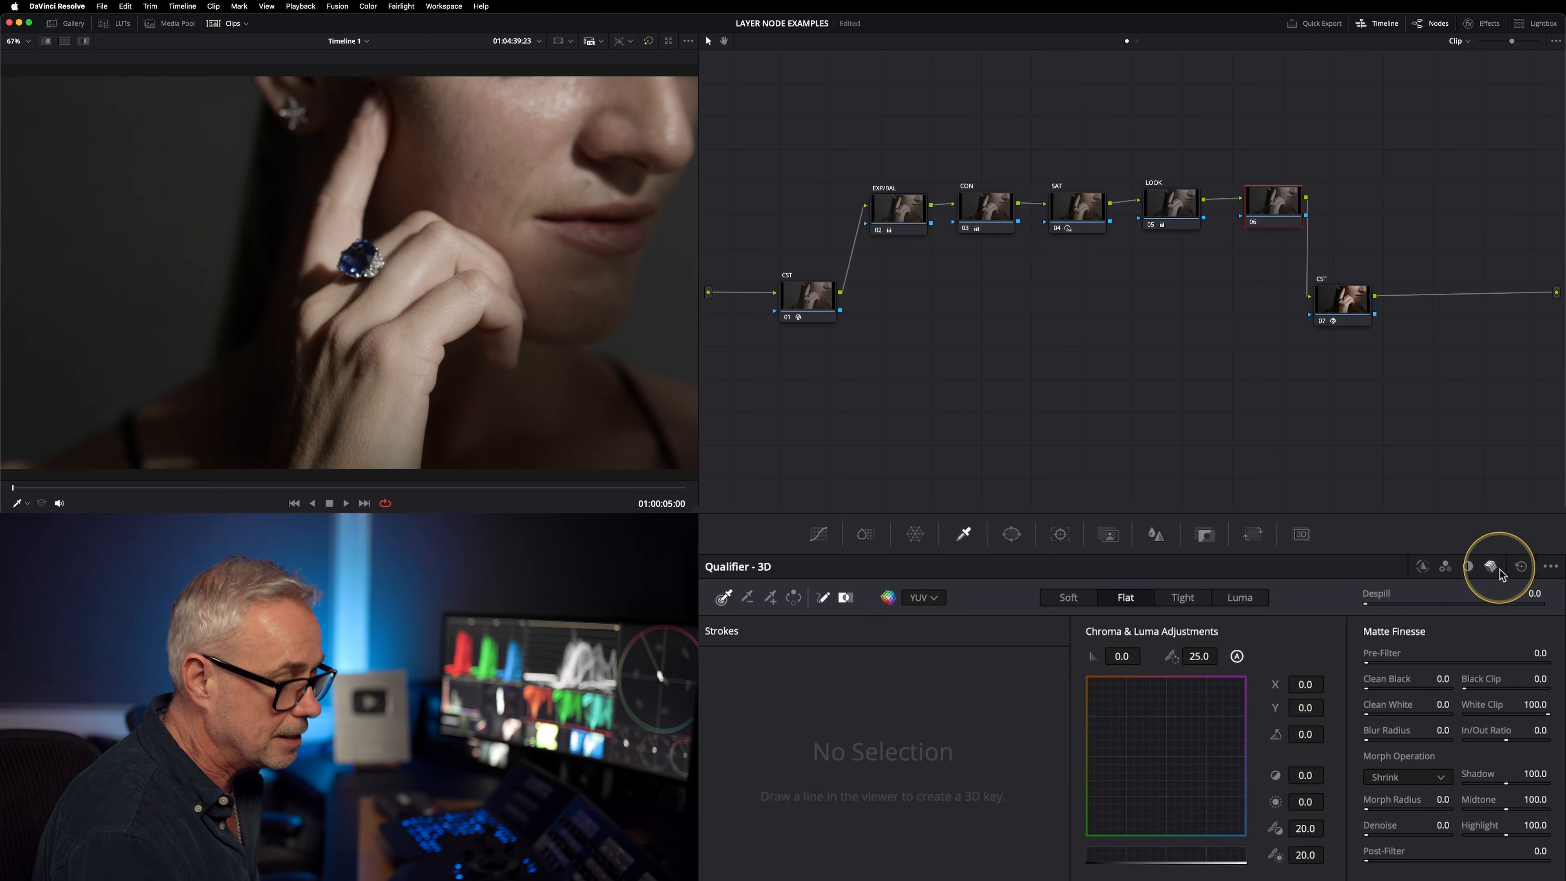
drag(349, 263, 357, 259)
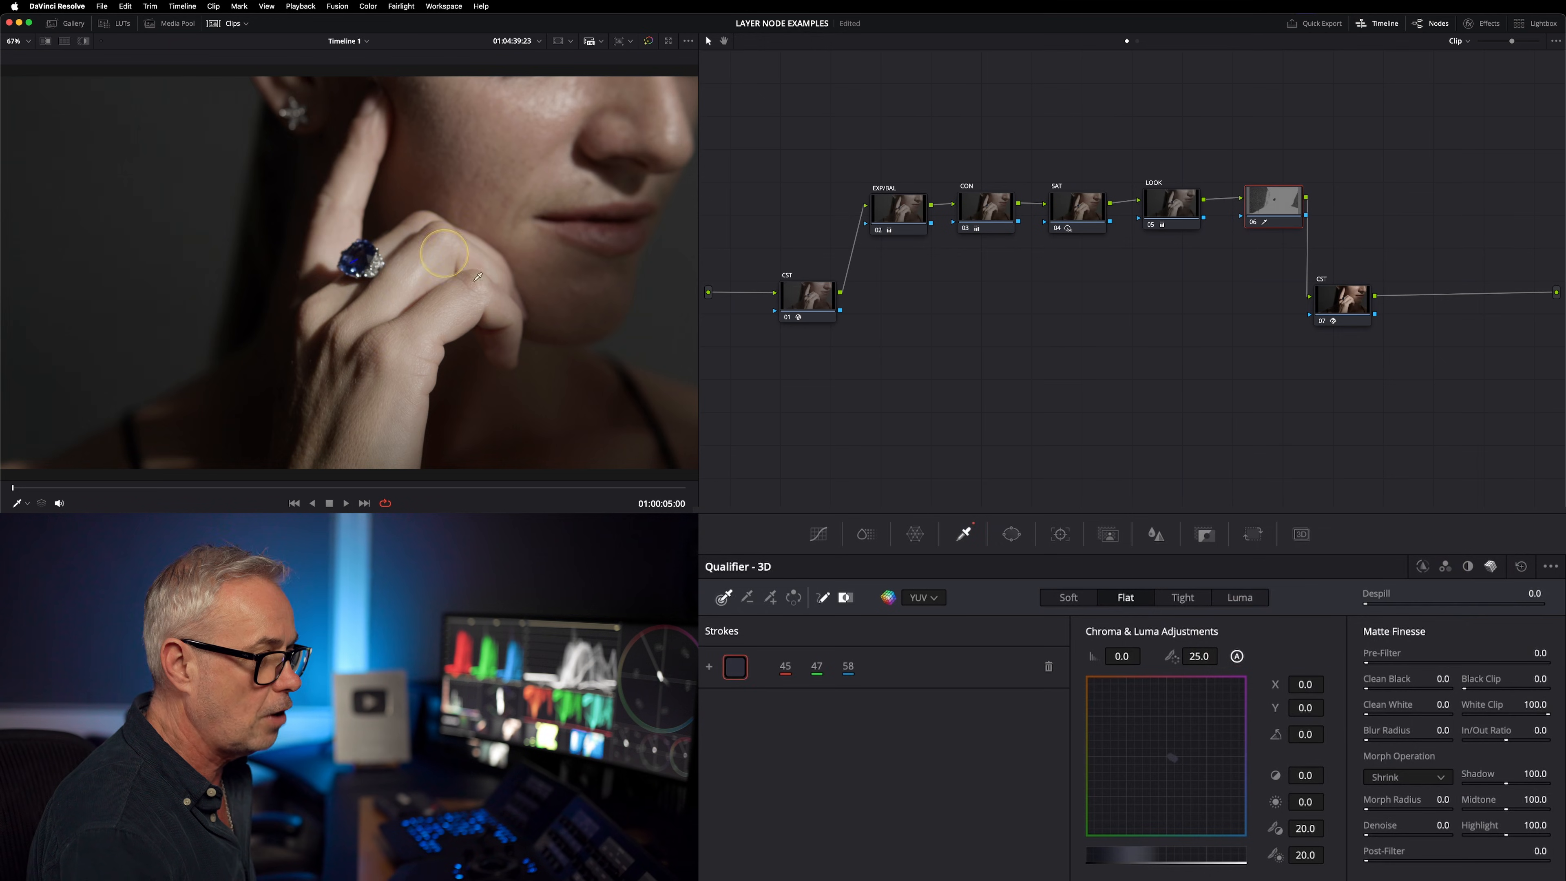
Subtract the skin and background from the ring's 3D key, hide the stroke paths and open the HDR Global saturation for editing.
click(747, 597)
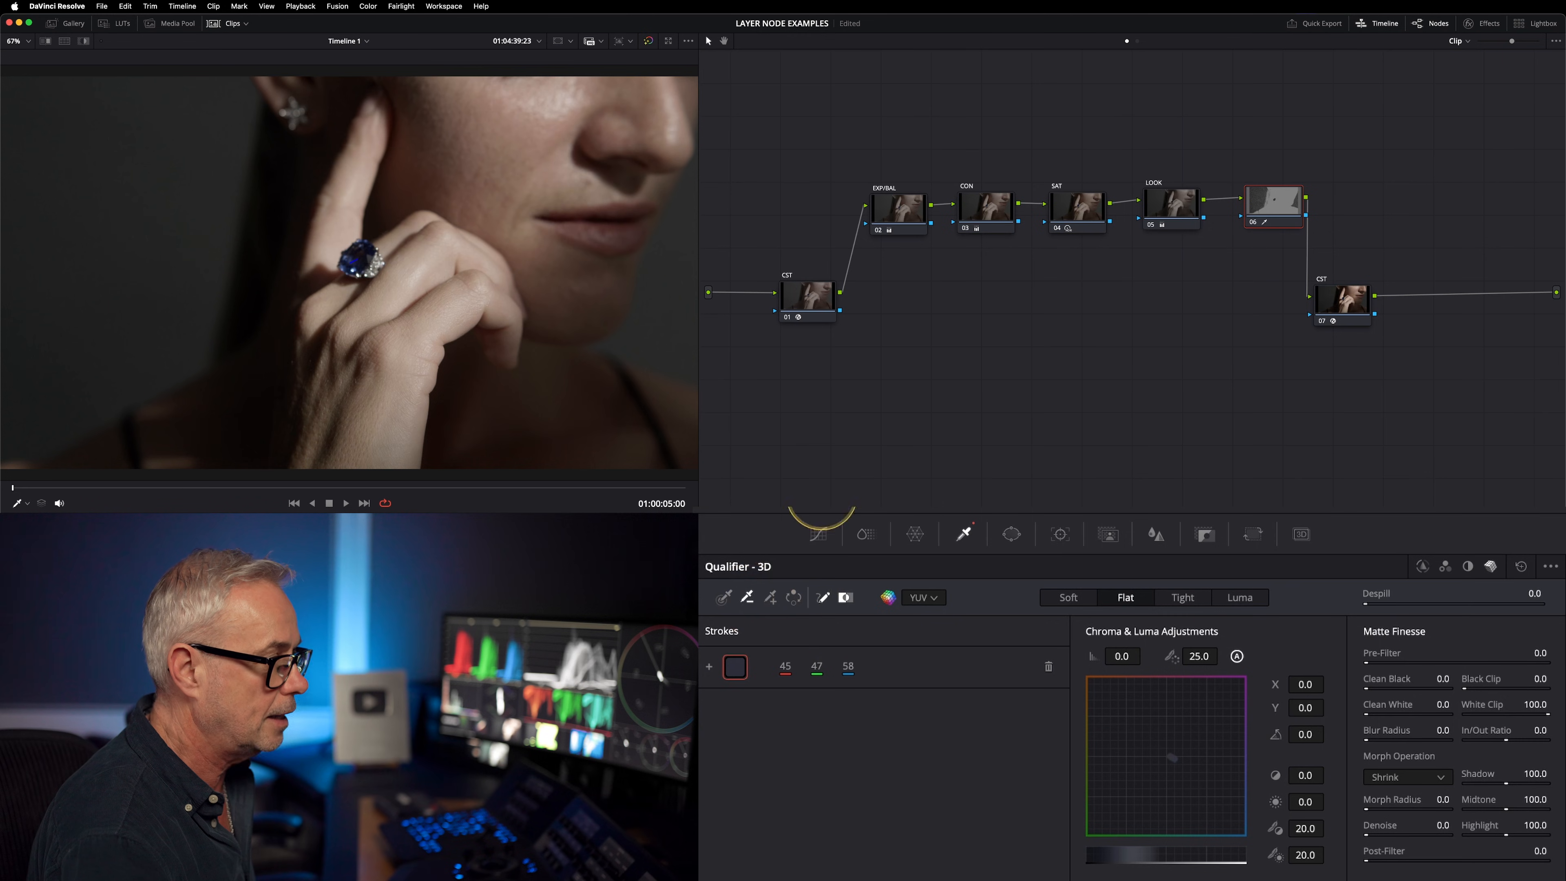
key(shift+h)
mouse_move(491, 124)
mouse_down()
mouse_move(655, 312)
mouse_move(646, 400)
mouse_move(287, 389)
mouse_move(197, 408)
mouse_move(105, 360)
mouse_up()
drag(235, 175, 255, 303)
key(shift+h)
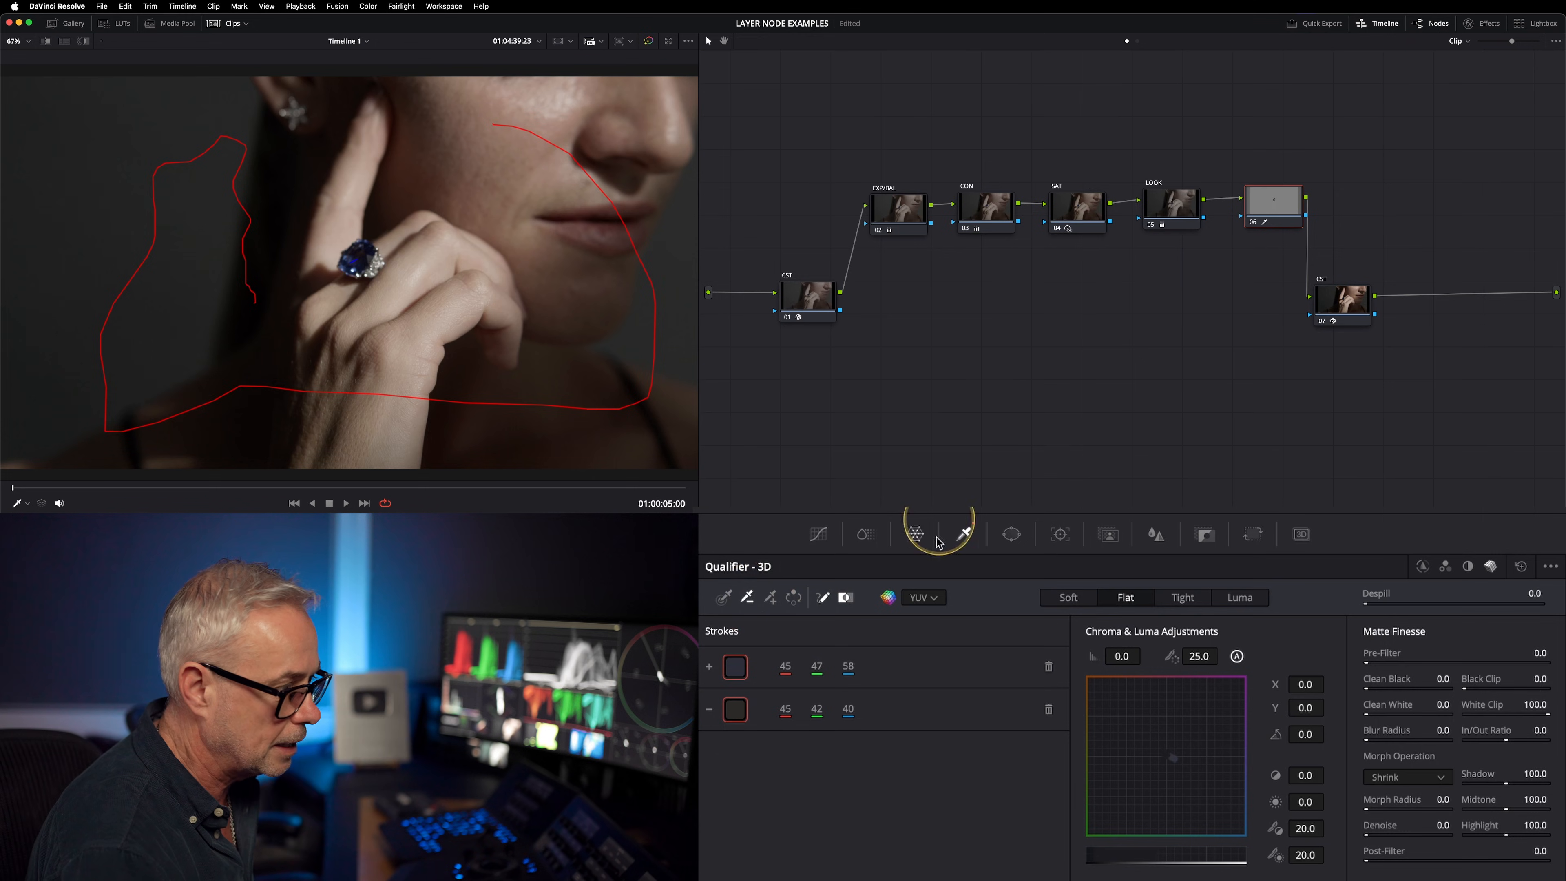
click(823, 597)
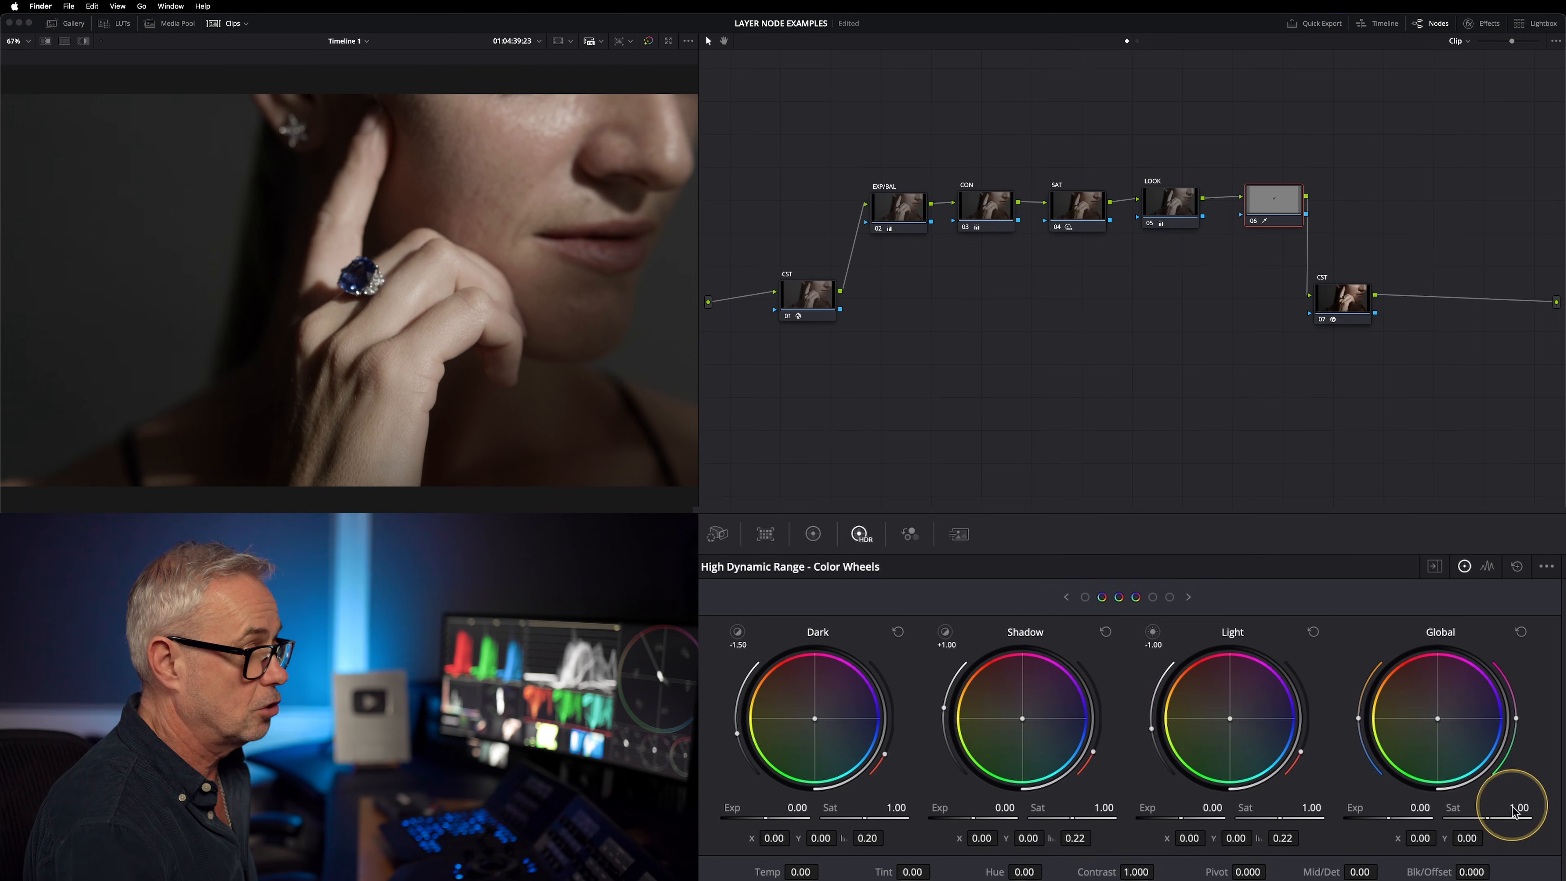
click(1518, 807)
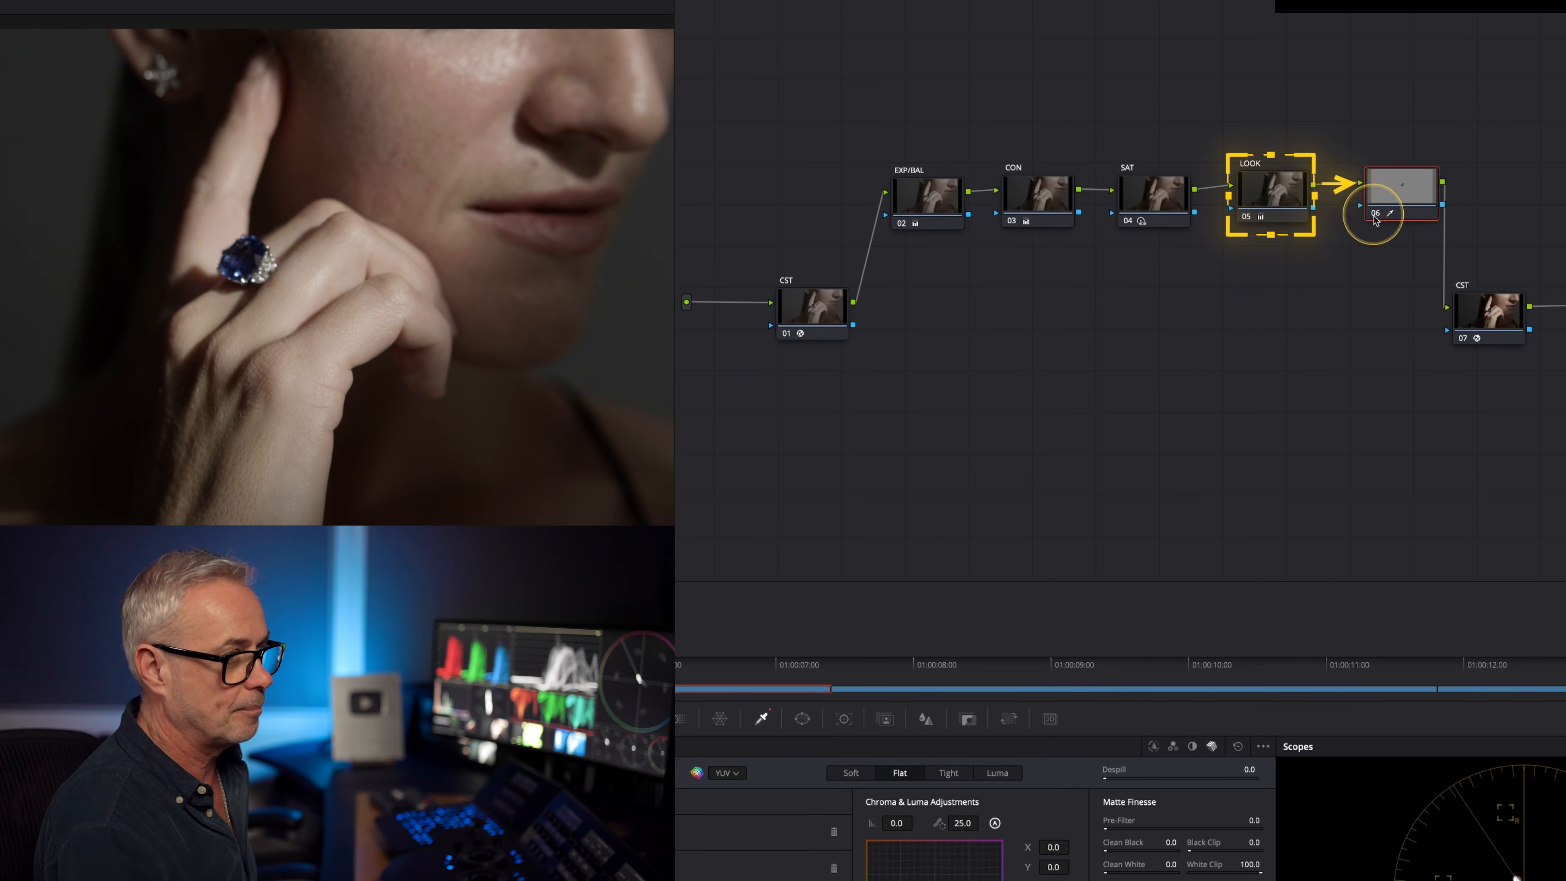
Add a layer node to the LOOK node and arrange it with its mixer below and beside LOOK.
click(1261, 185)
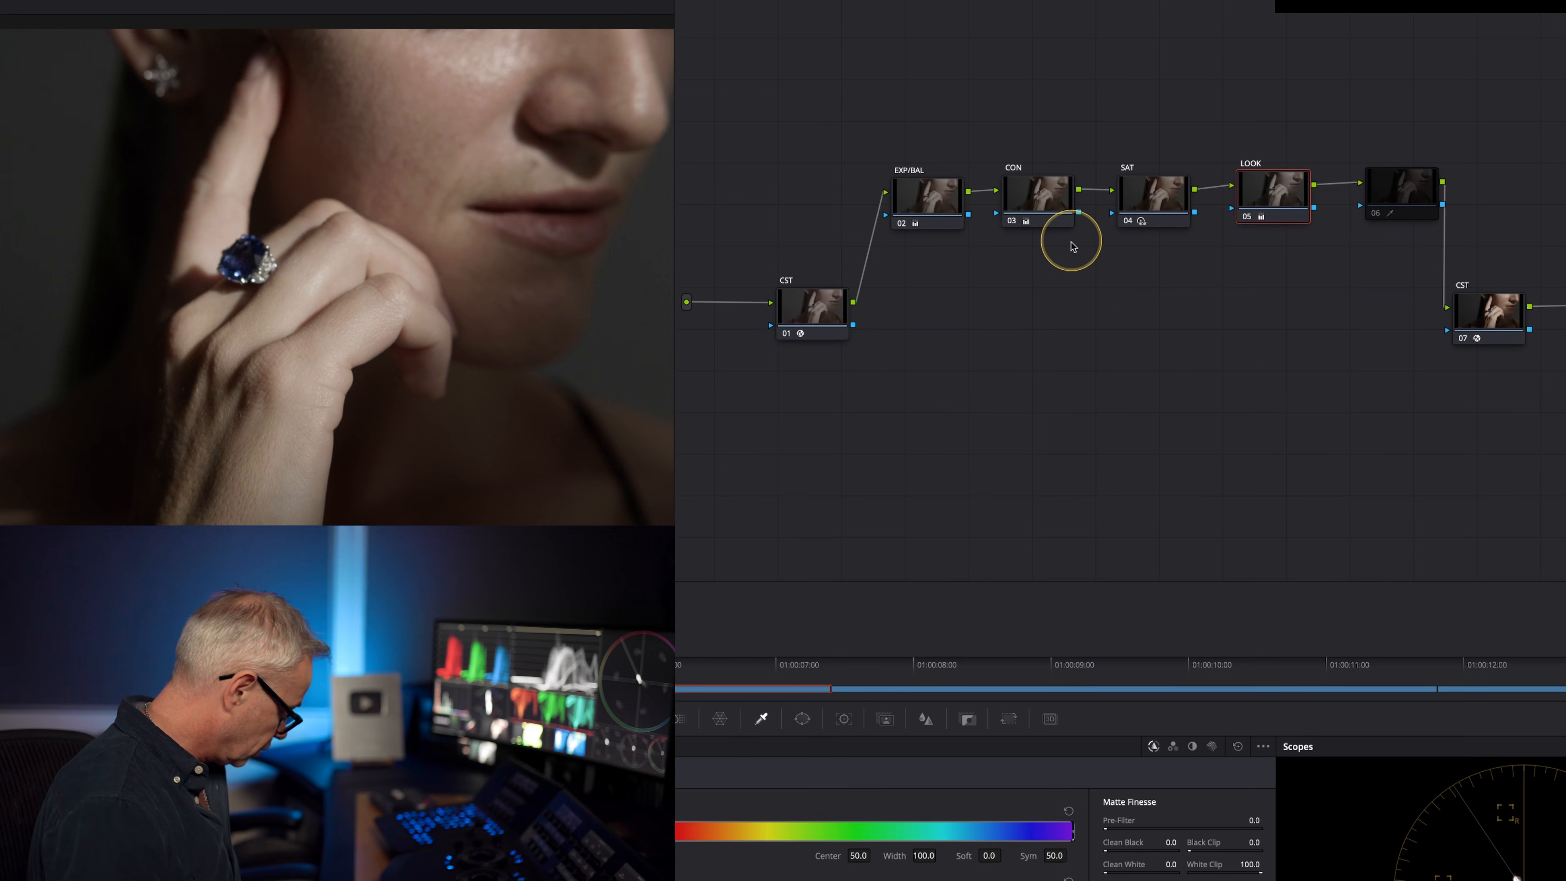
key(alt+l)
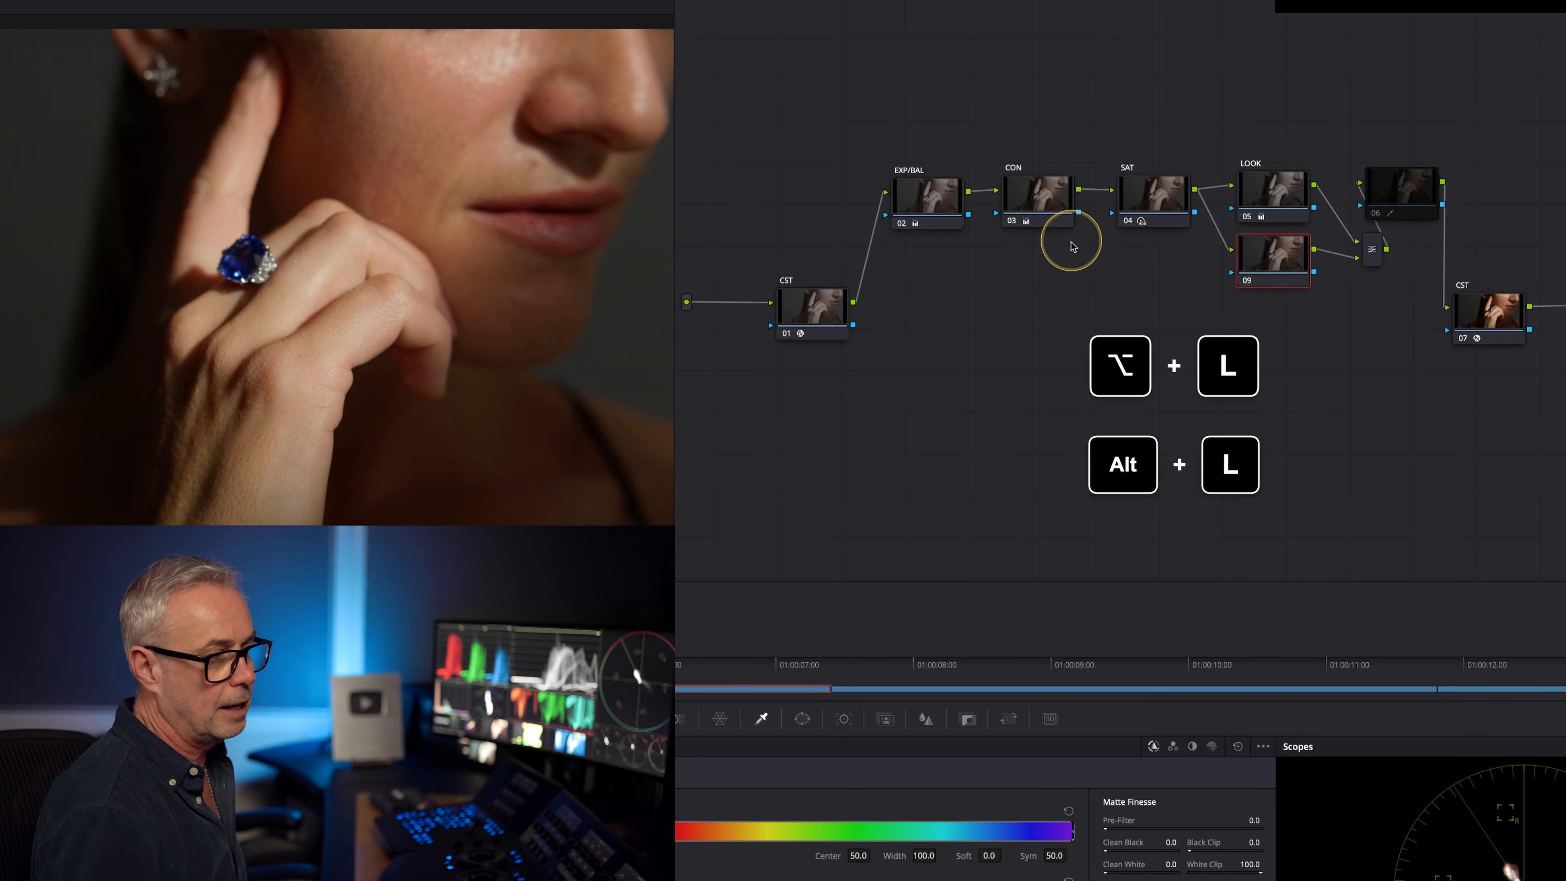
drag(1371, 251, 1287, 304)
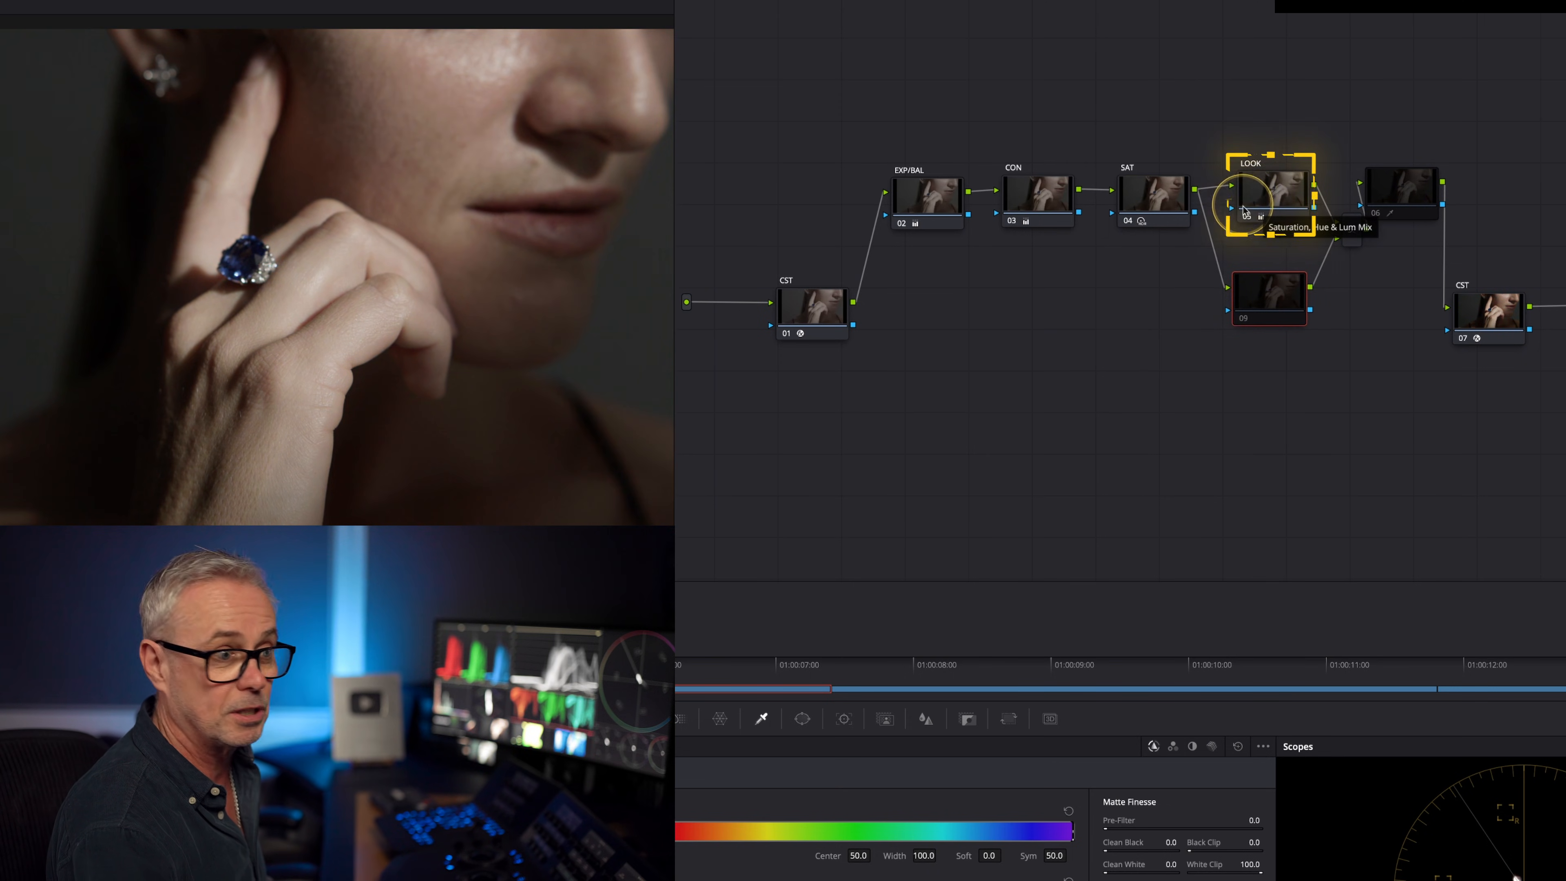
Switch the LOOK node off and on to compare its effect, and re-enable the new layer node.
click(1249, 217)
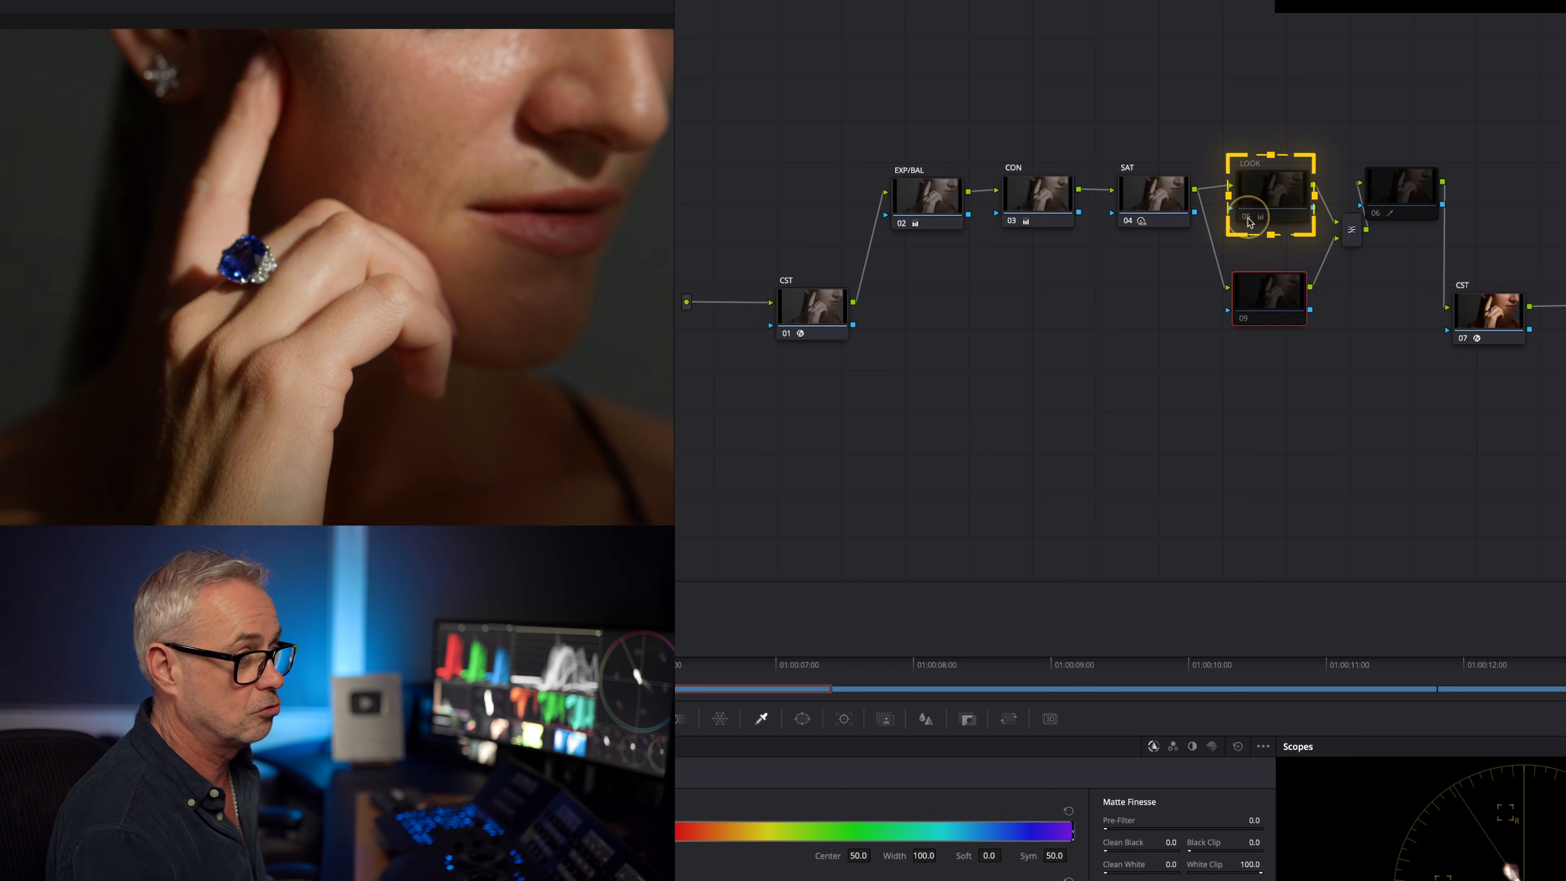
click(1248, 216)
click(1256, 318)
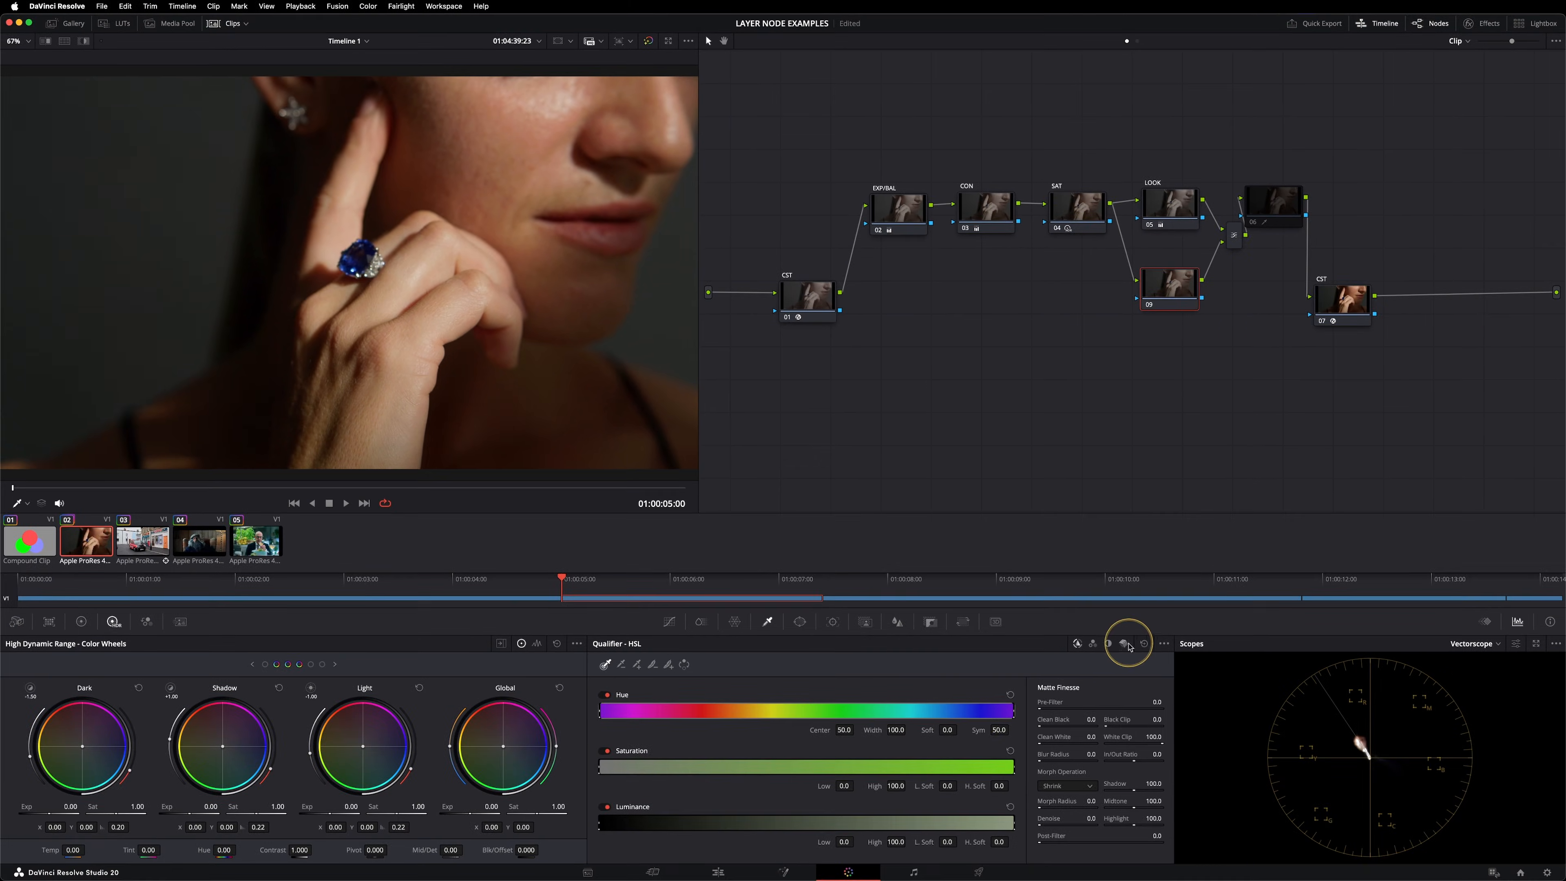
Key the ring's blue stone in the layer node with the 3D qualifier and raise the HDR Global saturation.
click(1126, 644)
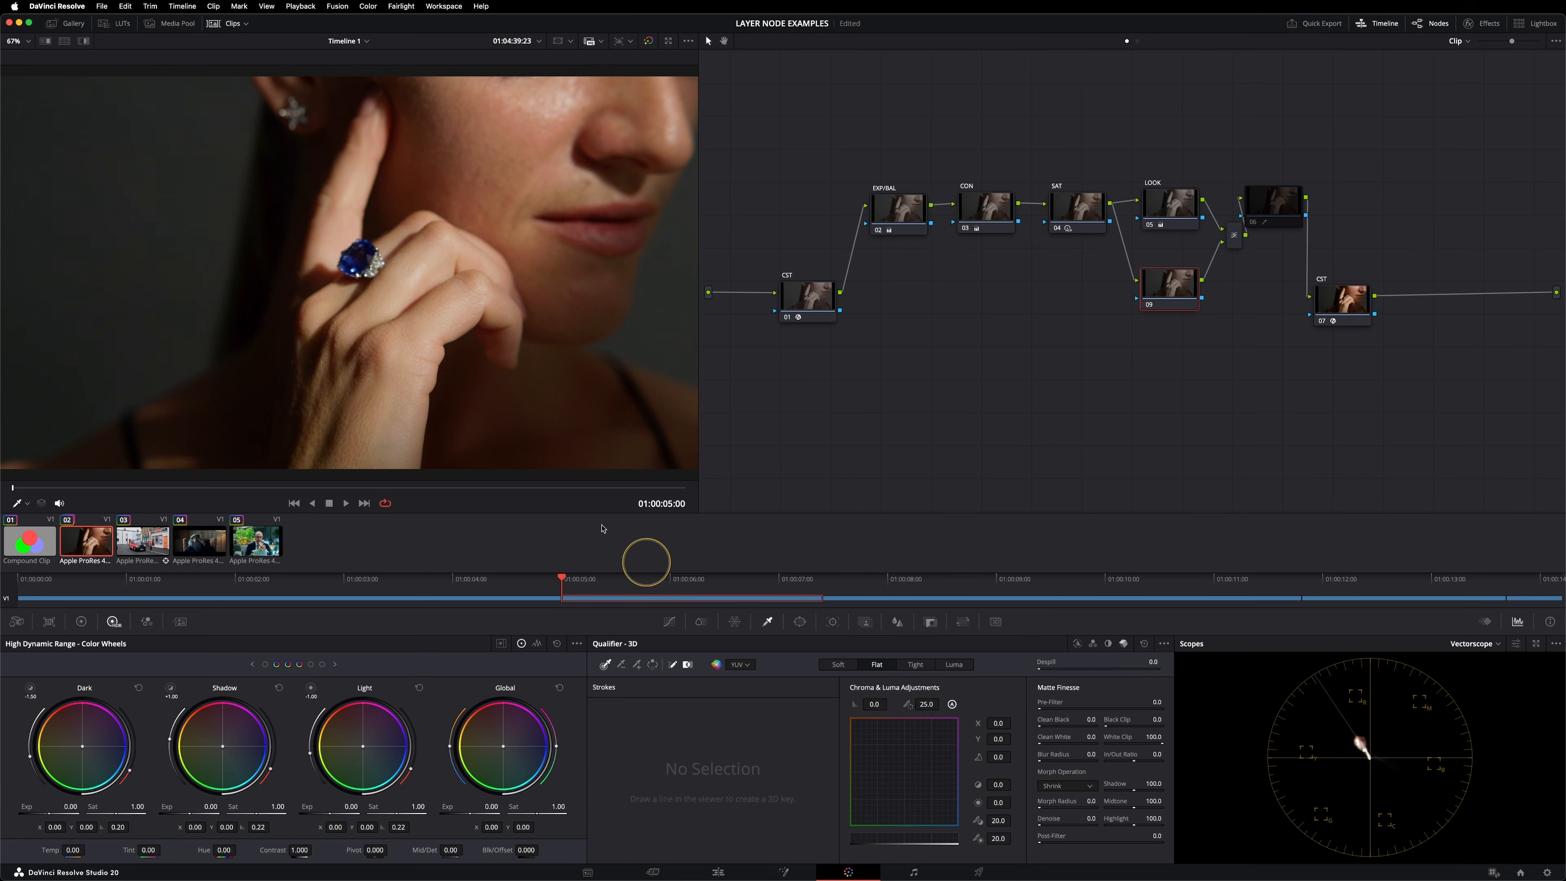
drag(349, 255, 368, 265)
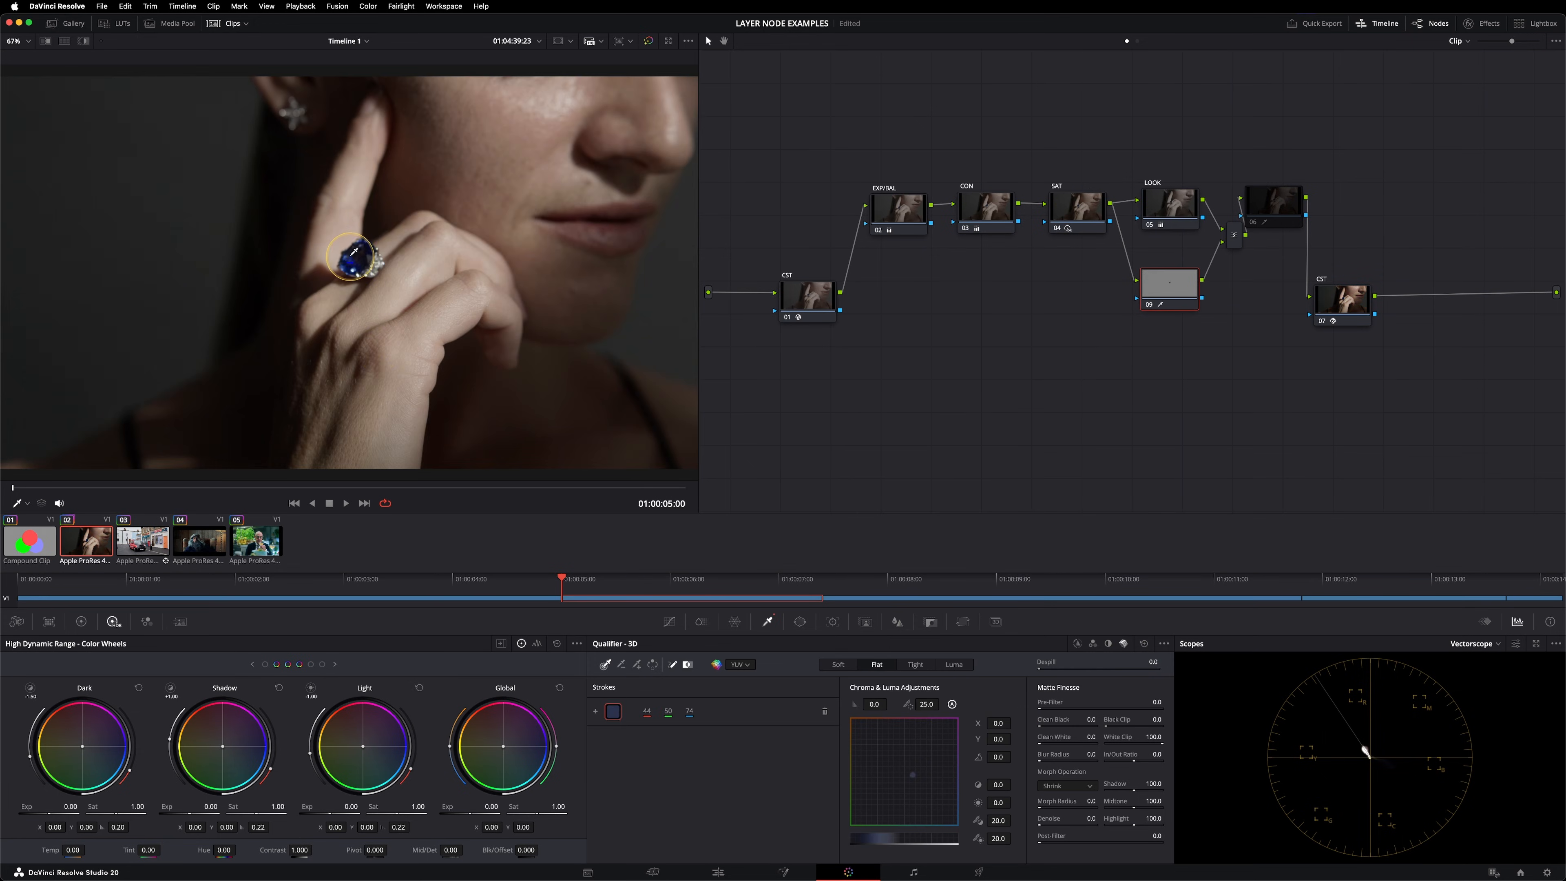
drag(357, 264, 375, 254)
drag(557, 810, 657, 805)
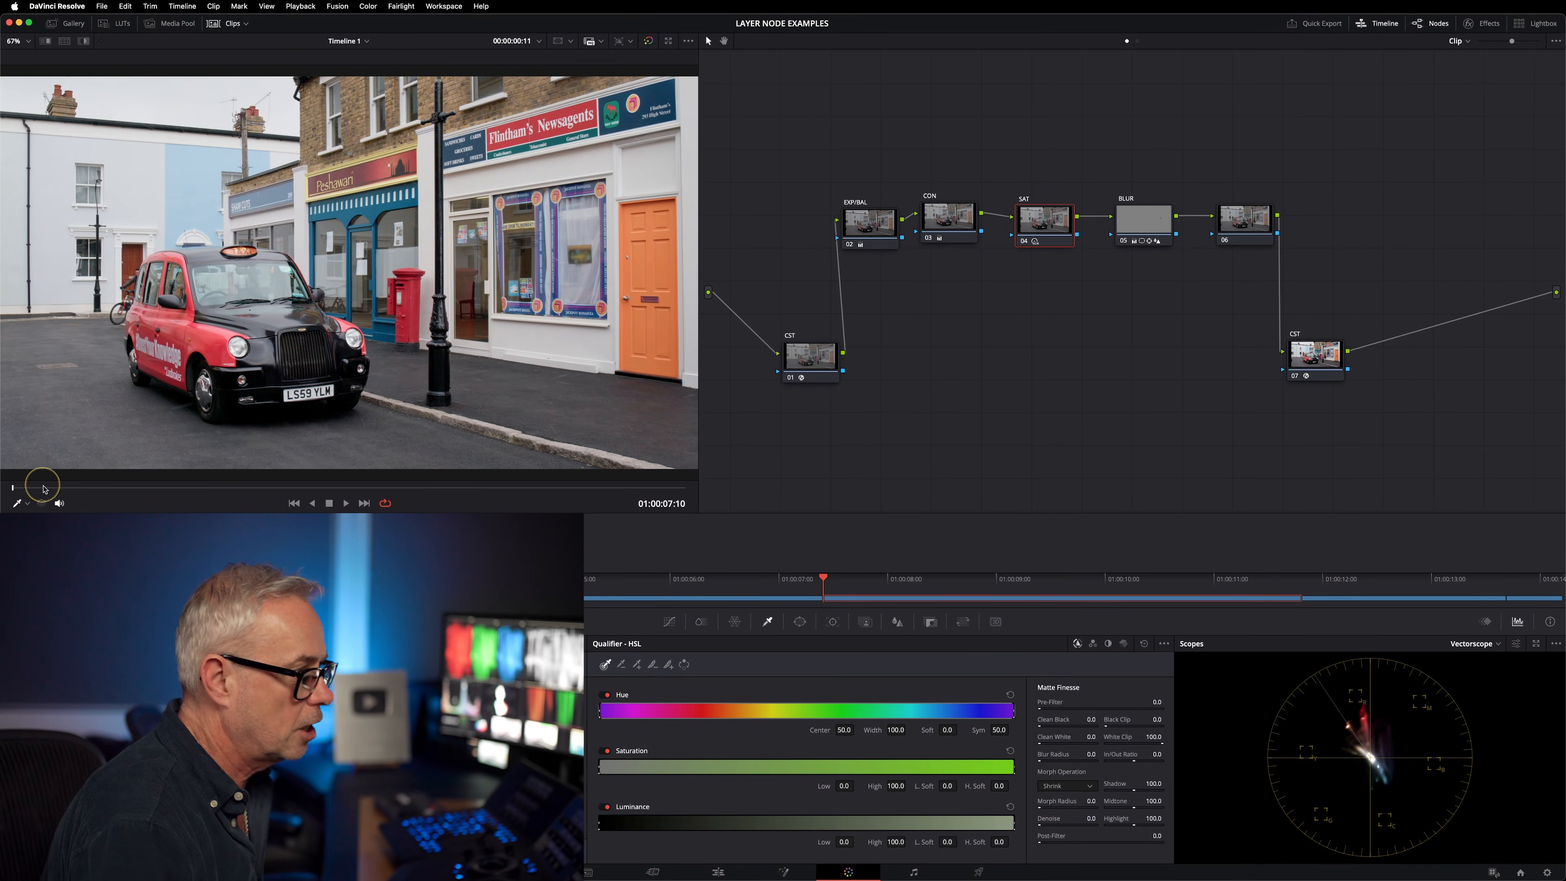
Review the taxi clip and compare its grade with the EXP/BAL, CON and SAT nodes off and on.
click(88, 485)
drag(89, 485, 191, 487)
drag(283, 489, 147, 470)
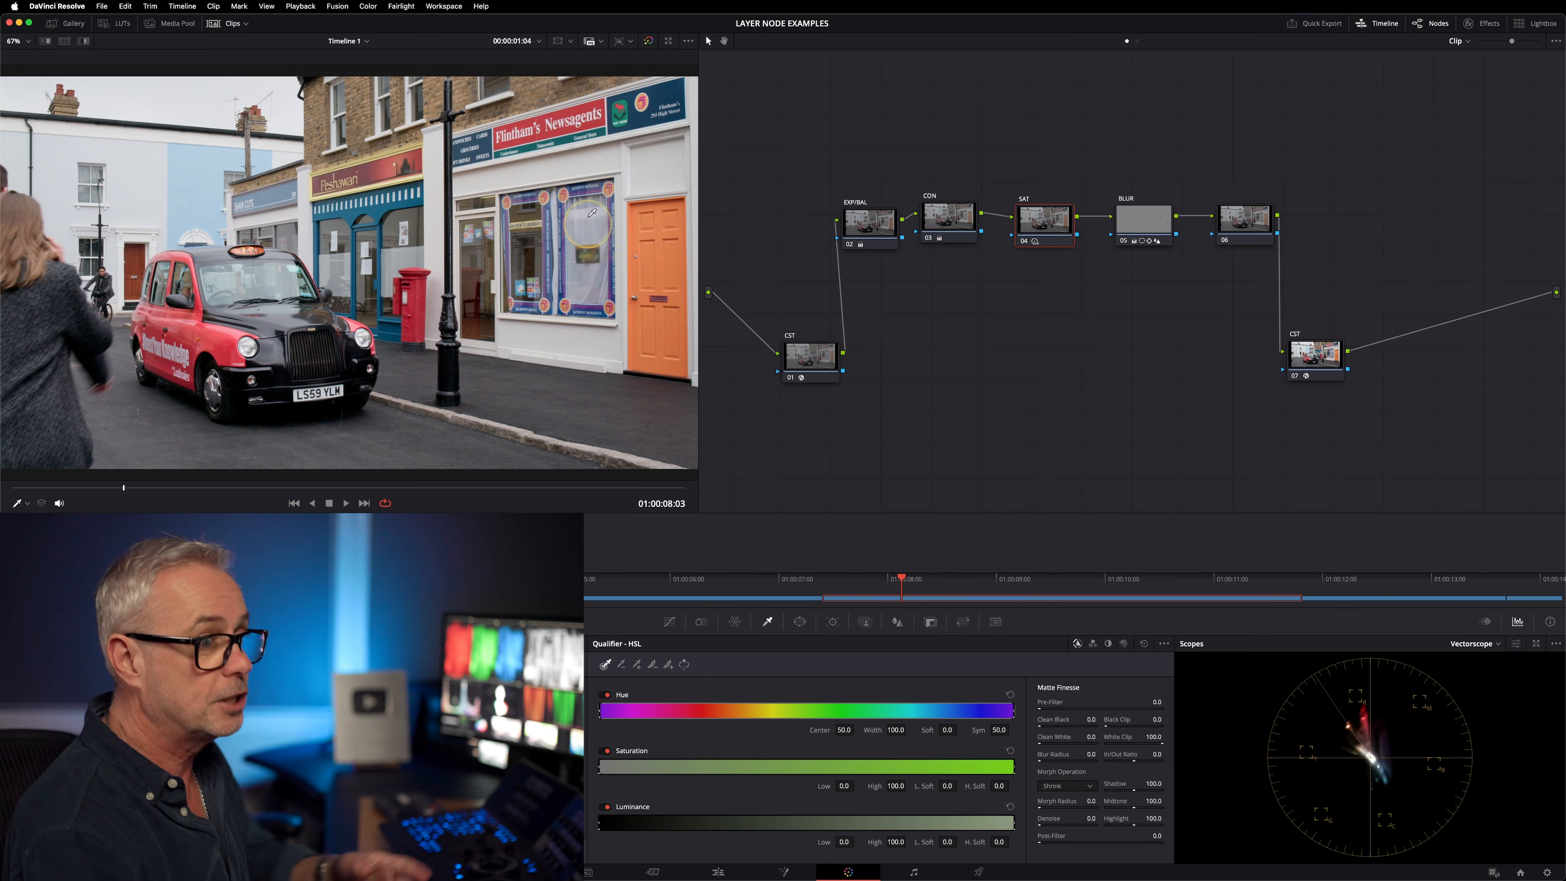
drag(843, 157, 1045, 250)
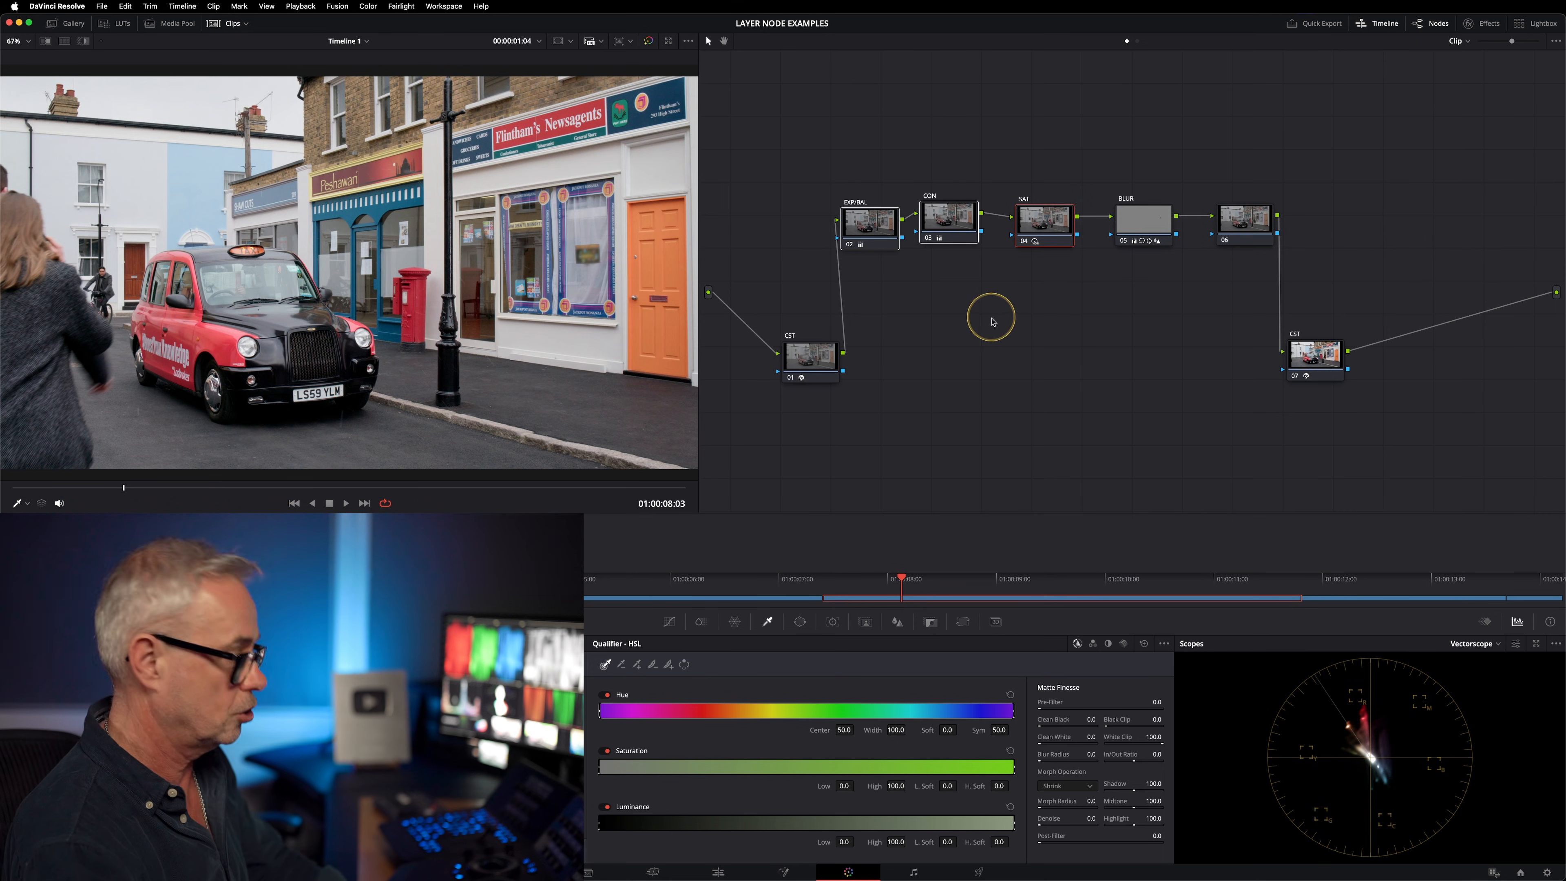
key(super+d)
key(super+d)
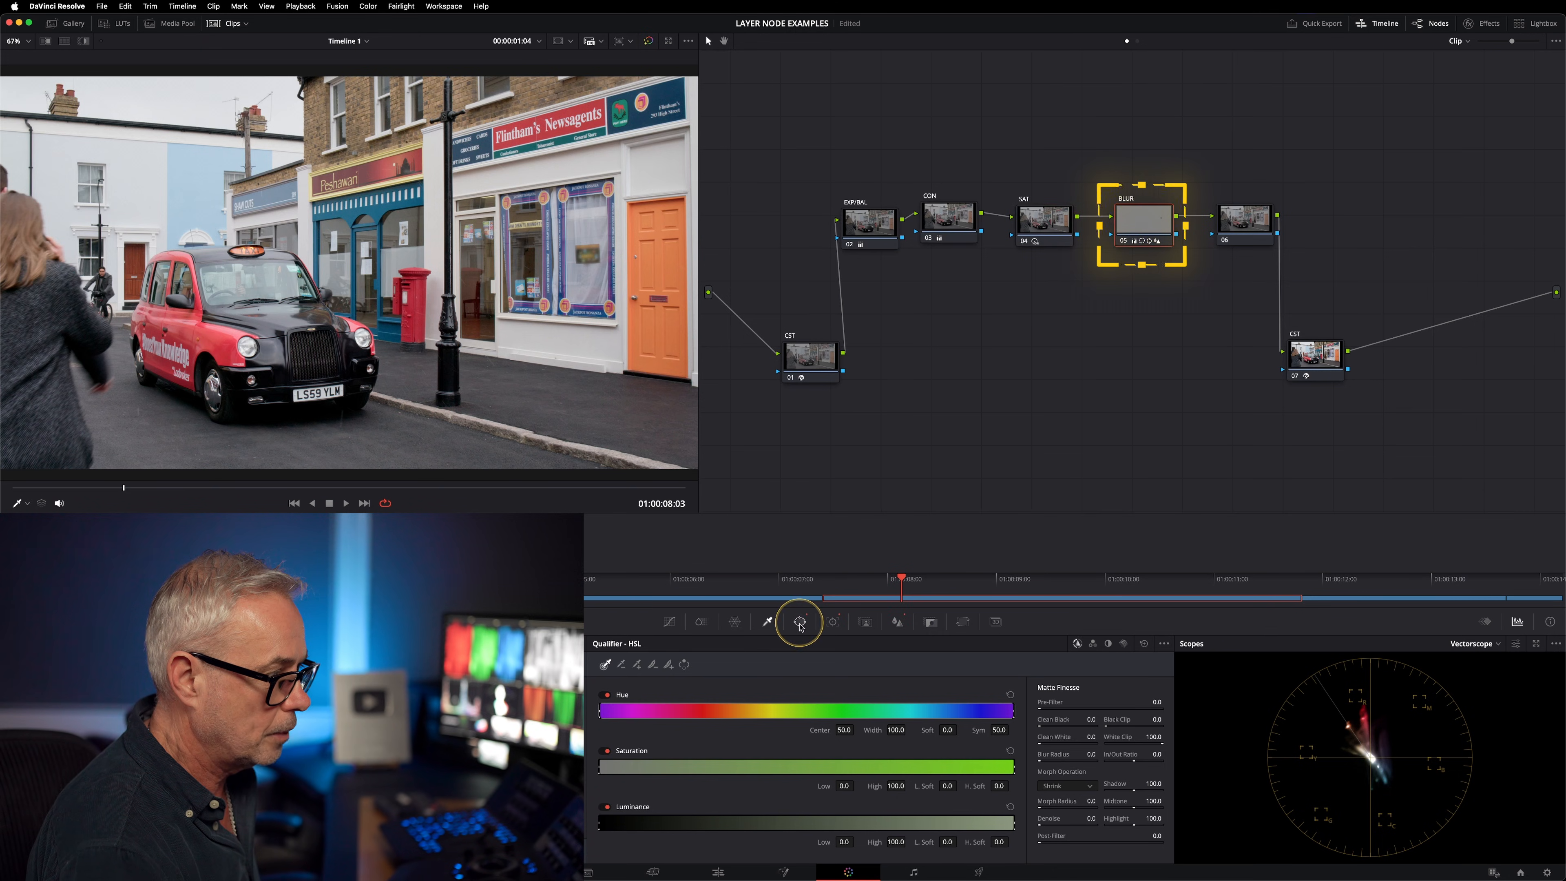
Examine the BLUR node's radius settings and its tracked window on the shop poster up to where pedestrians cross it.
click(799, 623)
click(897, 621)
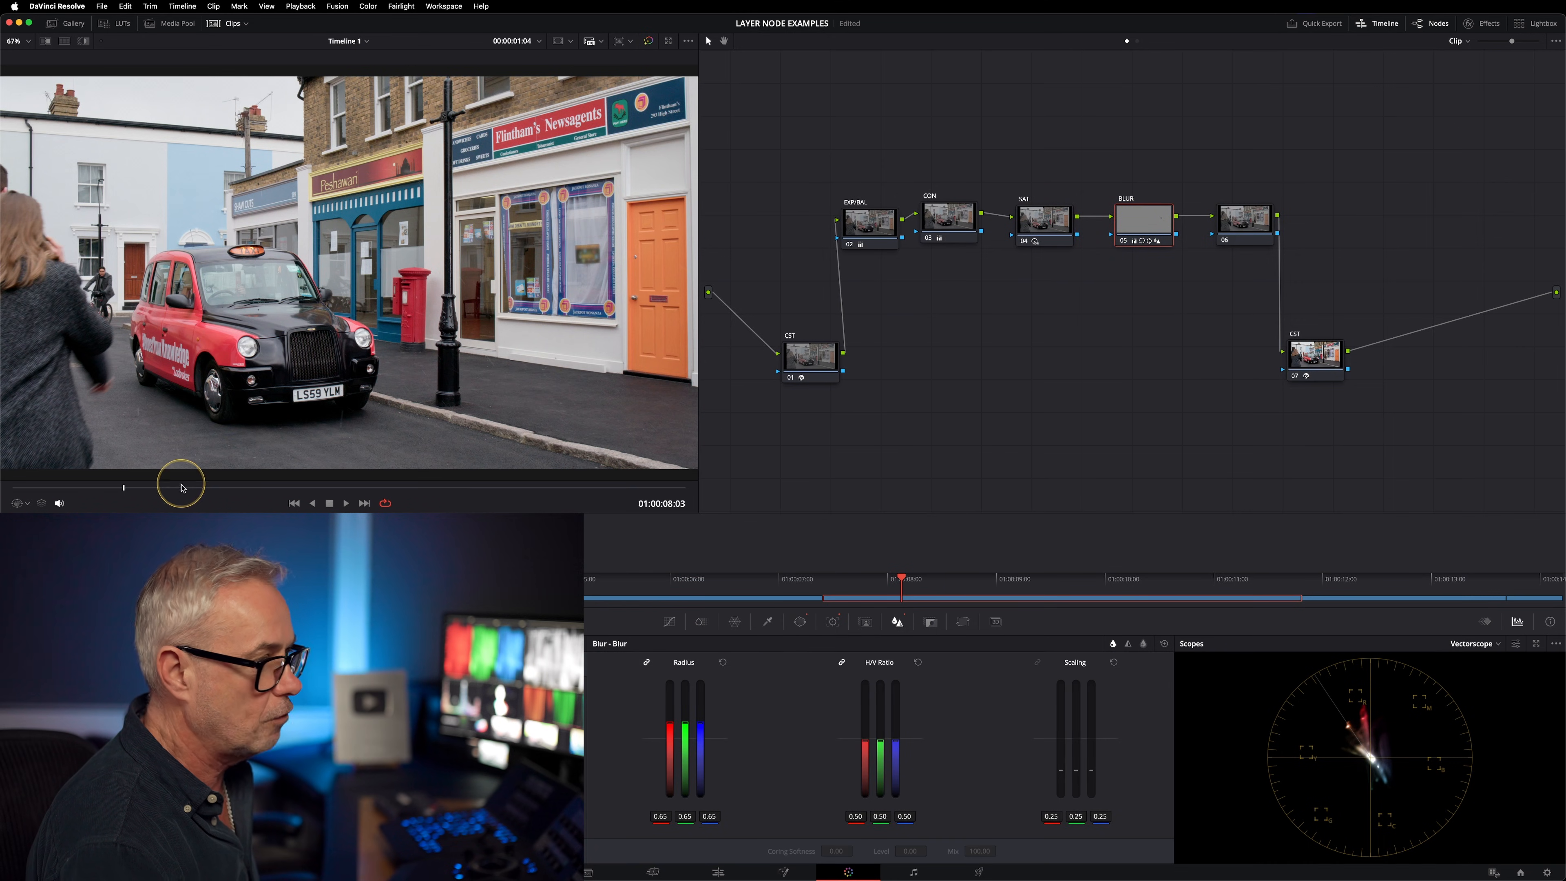
click(800, 623)
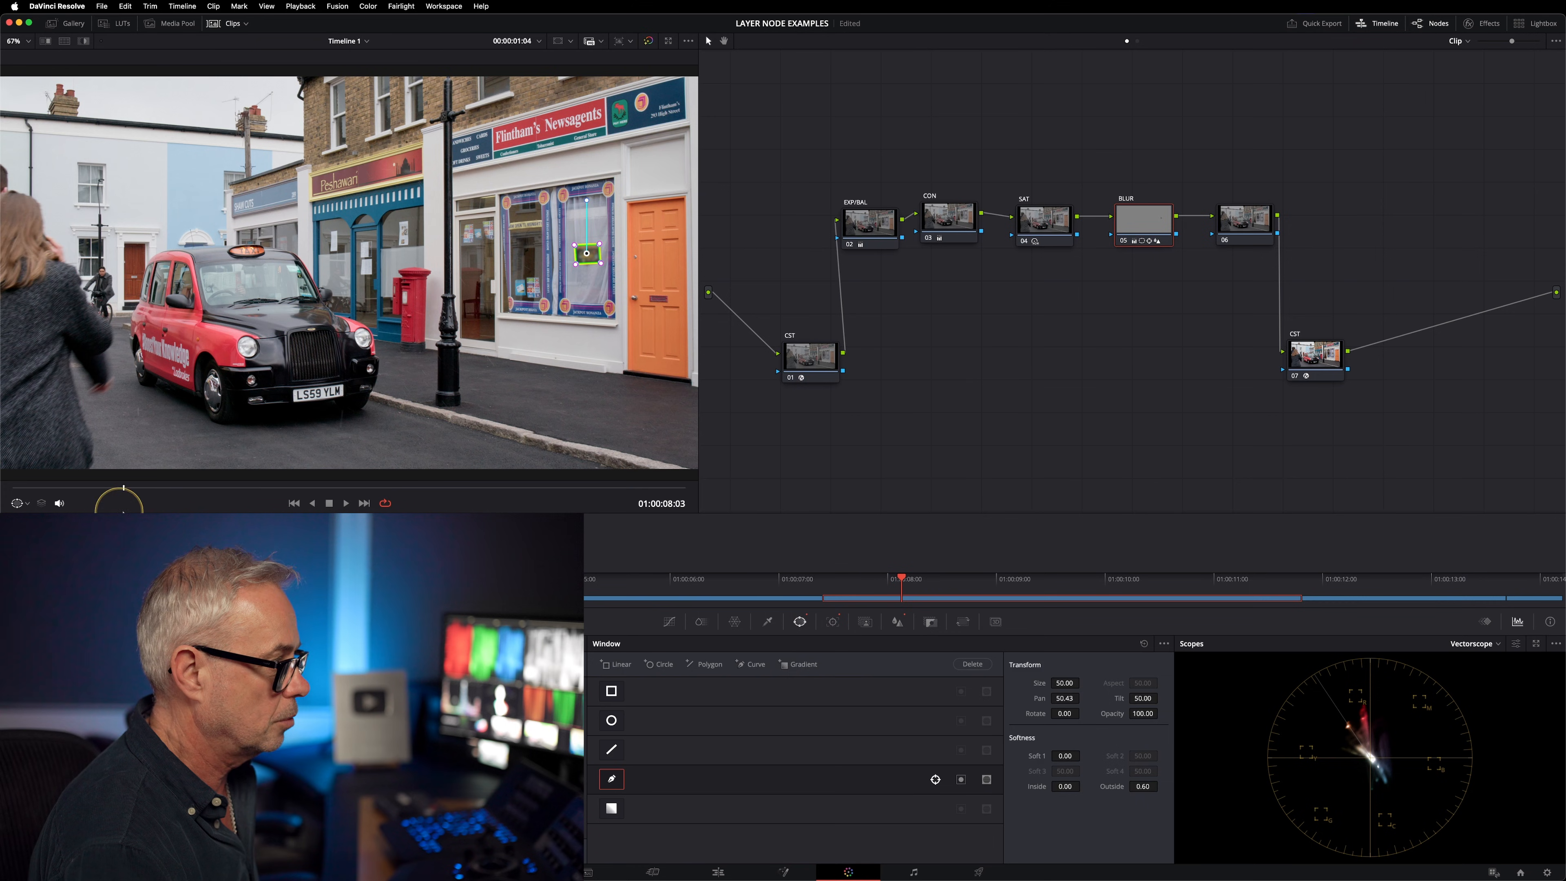
drag(136, 491, 272, 483)
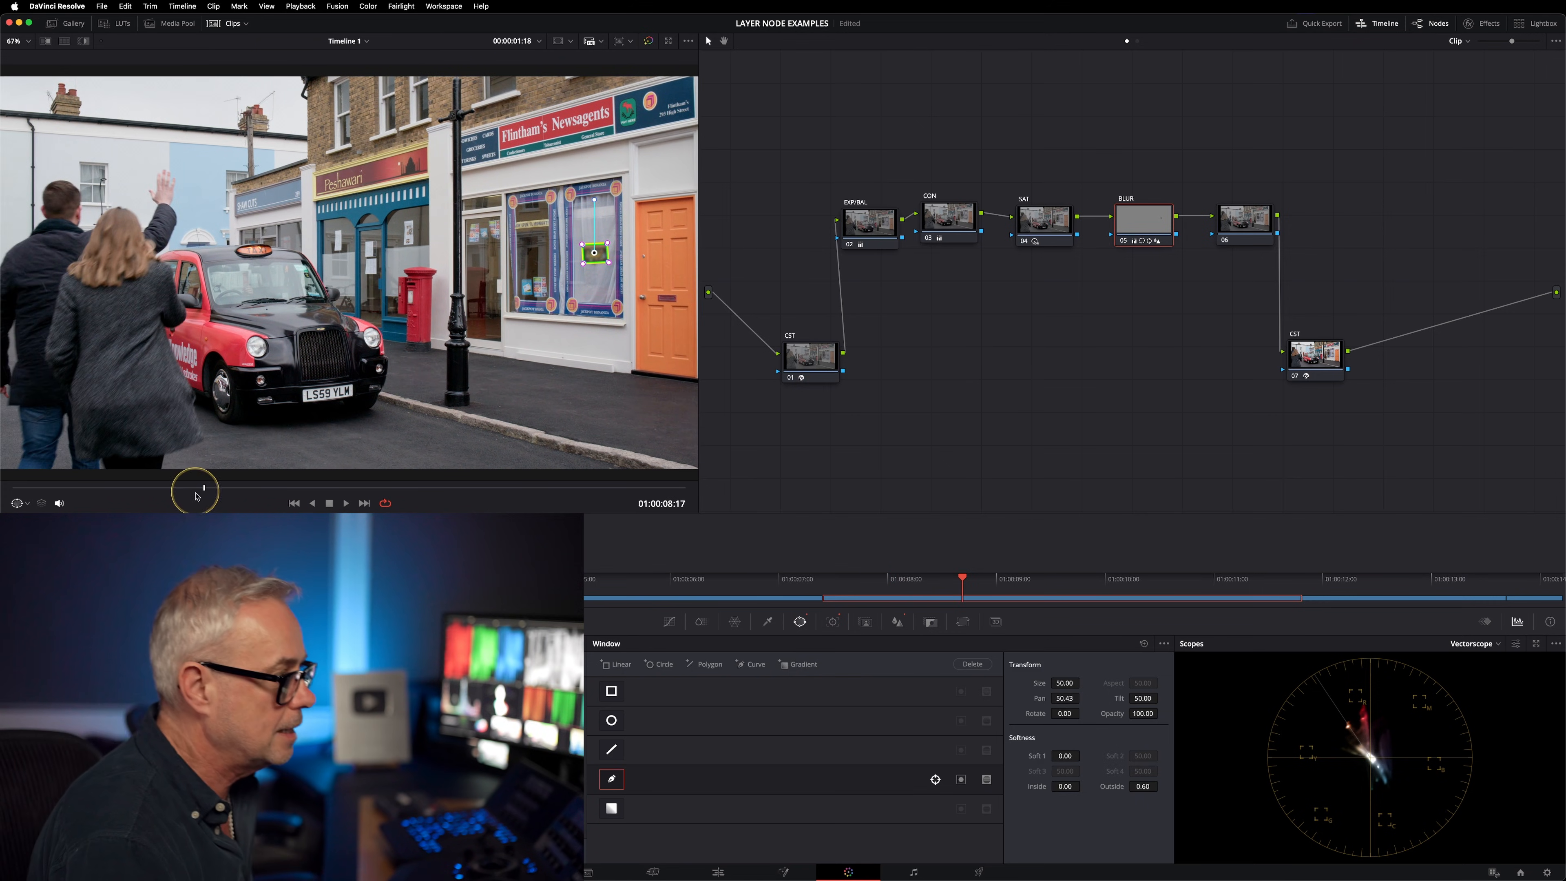
click(155, 492)
drag(156, 494, 379, 500)
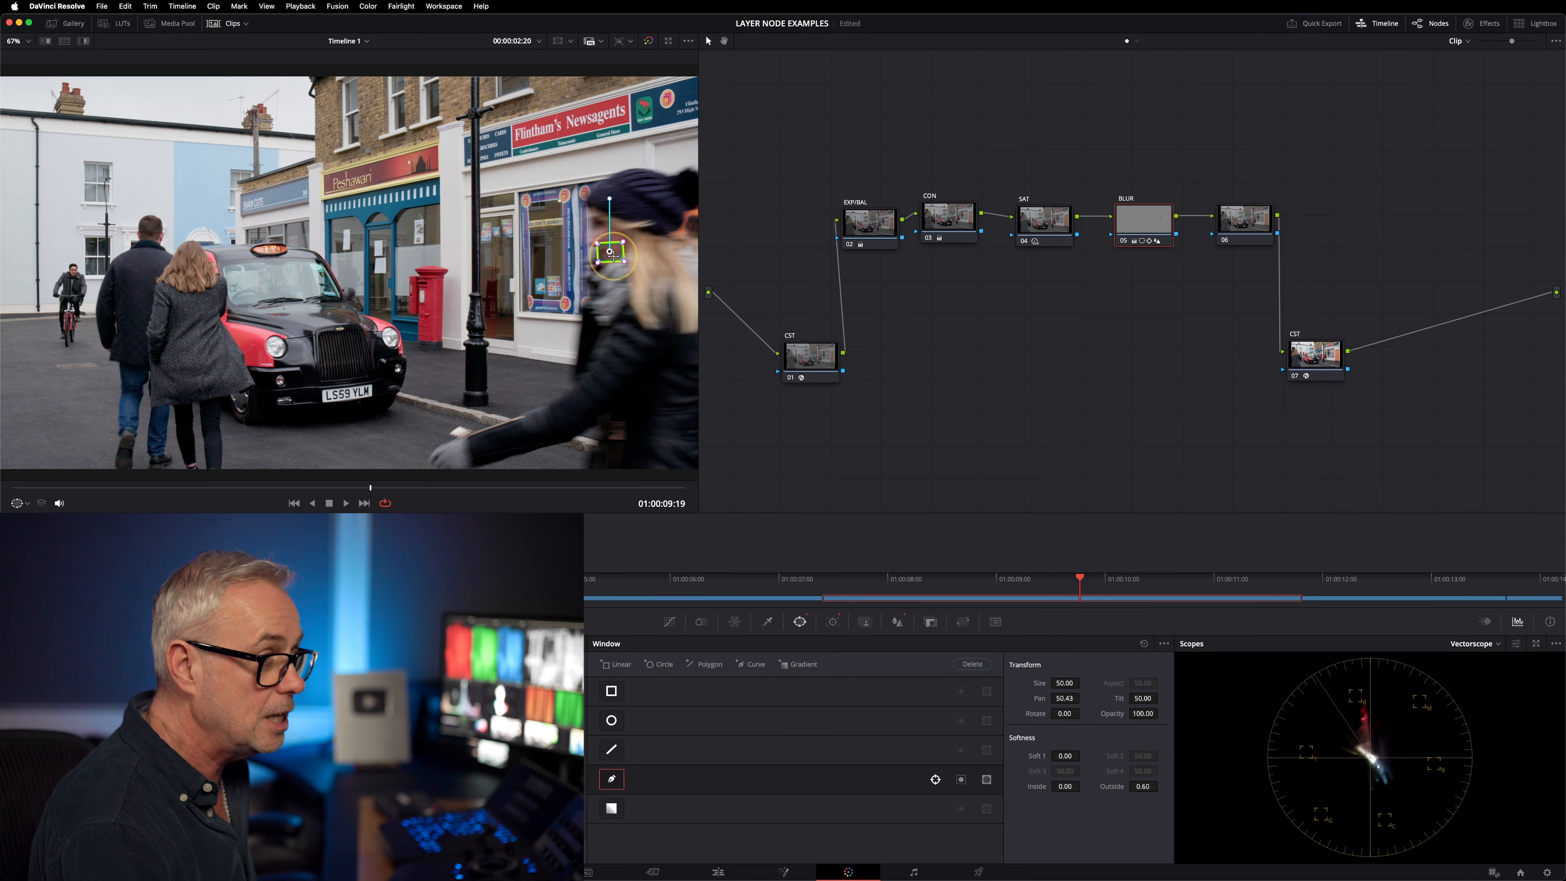
Enlarge the viewer to 200% on the shop poster area and compare the passing woman with the BLUR node off and on.
click(24, 45)
click(31, 140)
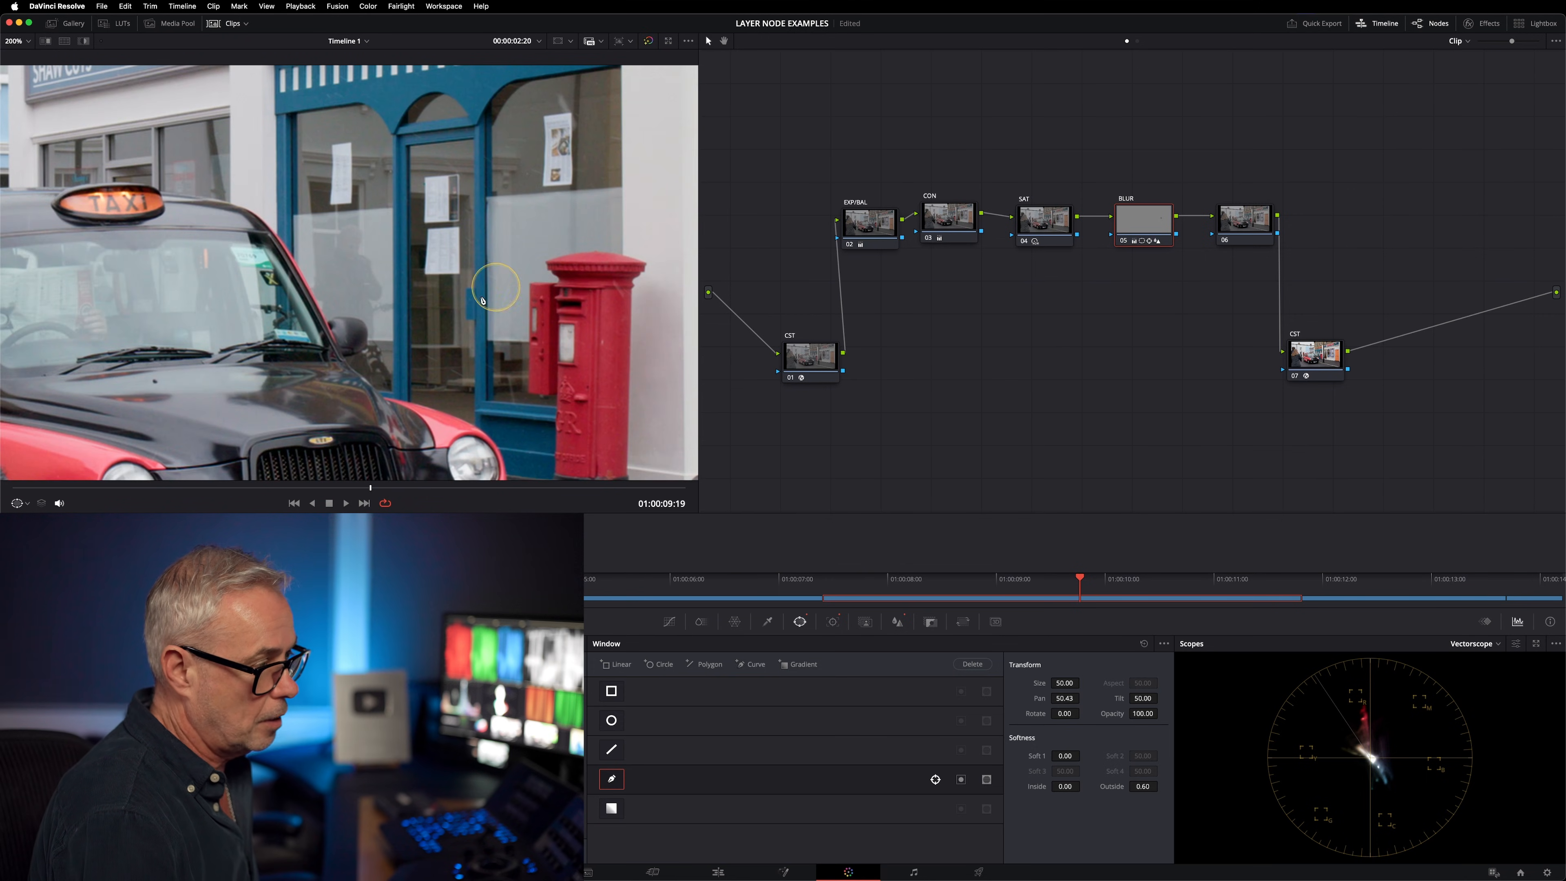
scroll(572, 378, right, 10)
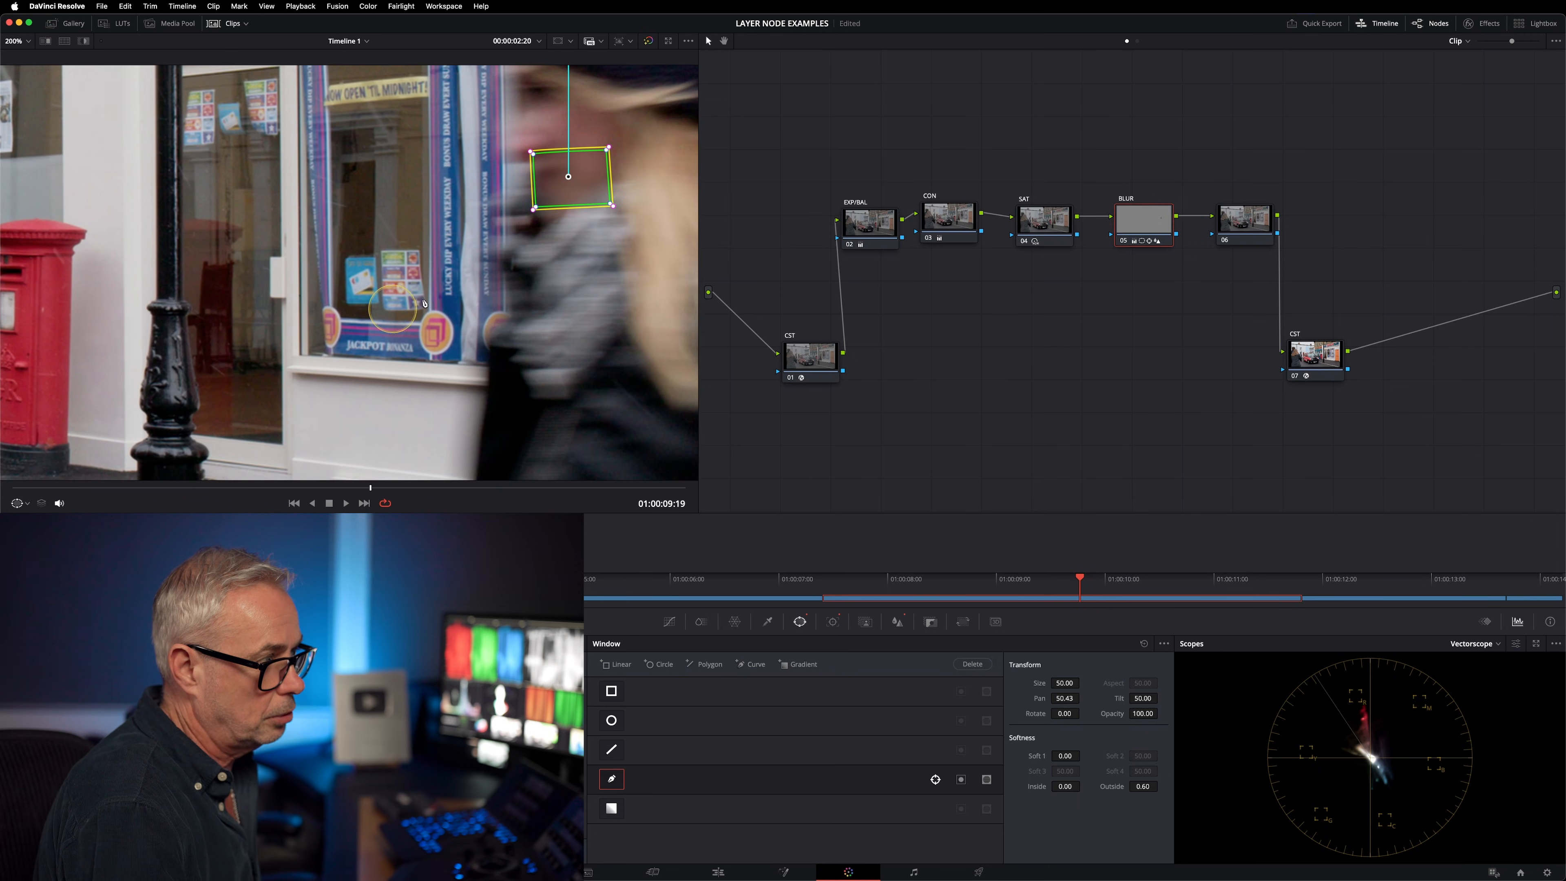
click(1151, 227)
key(super+d)
key(super+d)
key(super+d)
key(super+d)
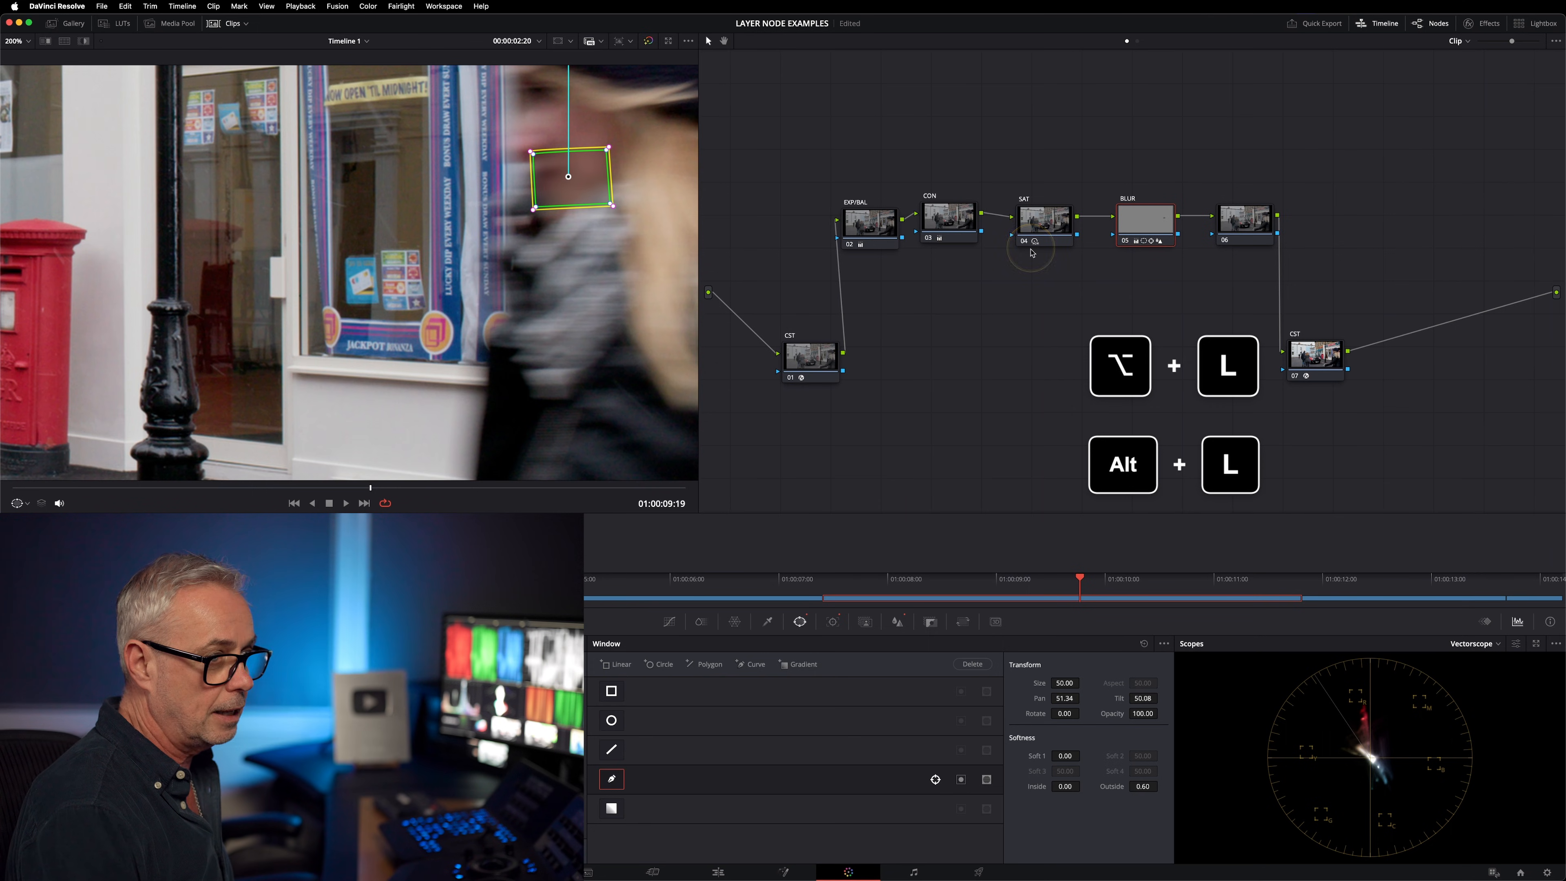
Add a layer node to the BLUR node and place it directly below, leaving space between the two.
key(alt+l)
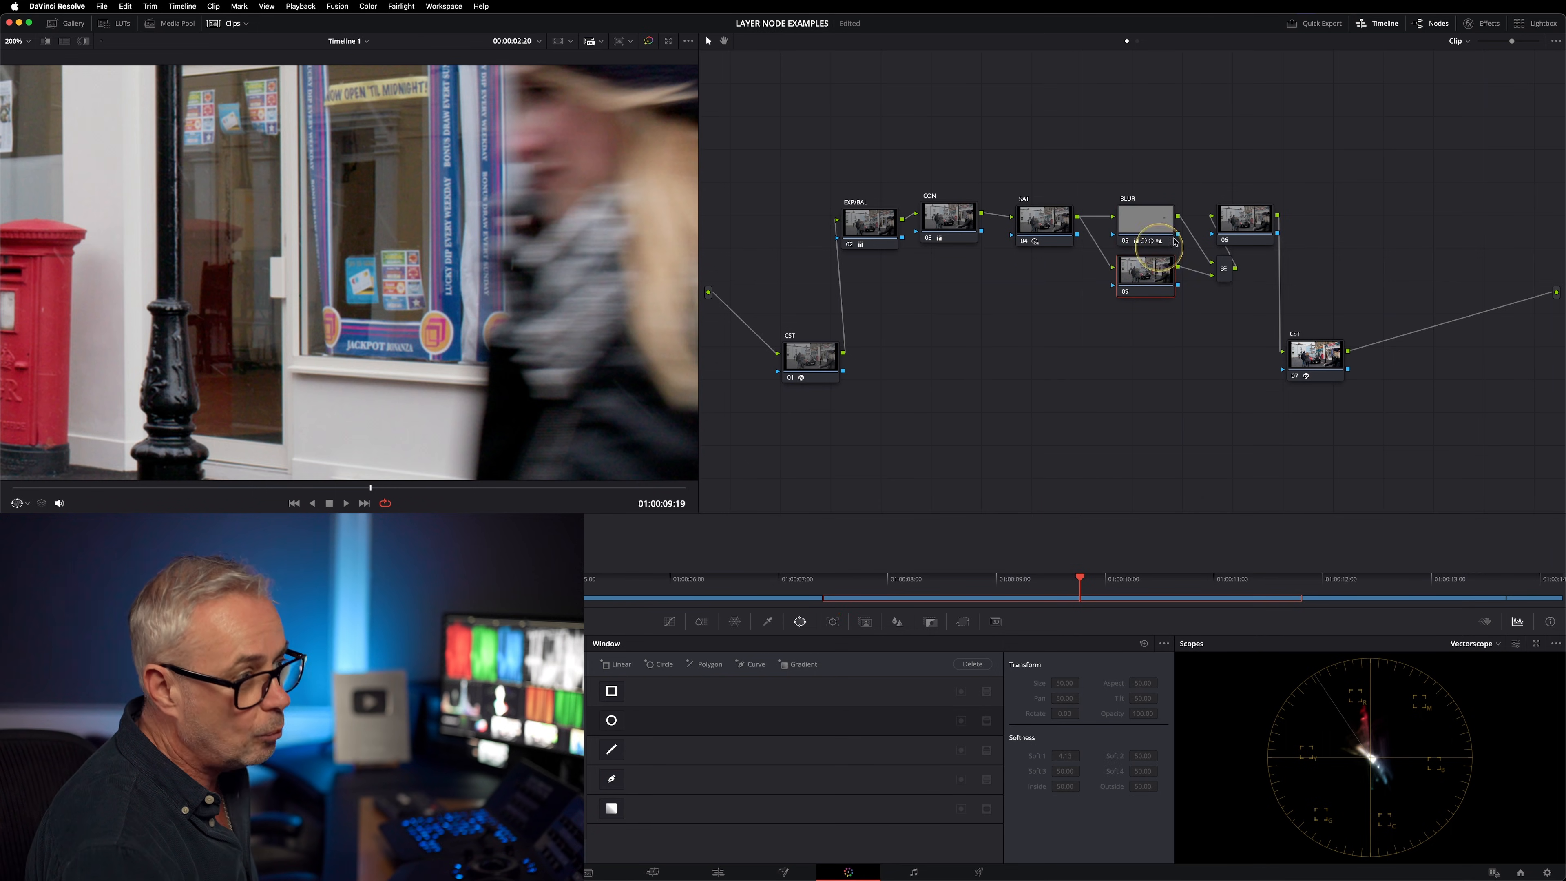
click(1142, 226)
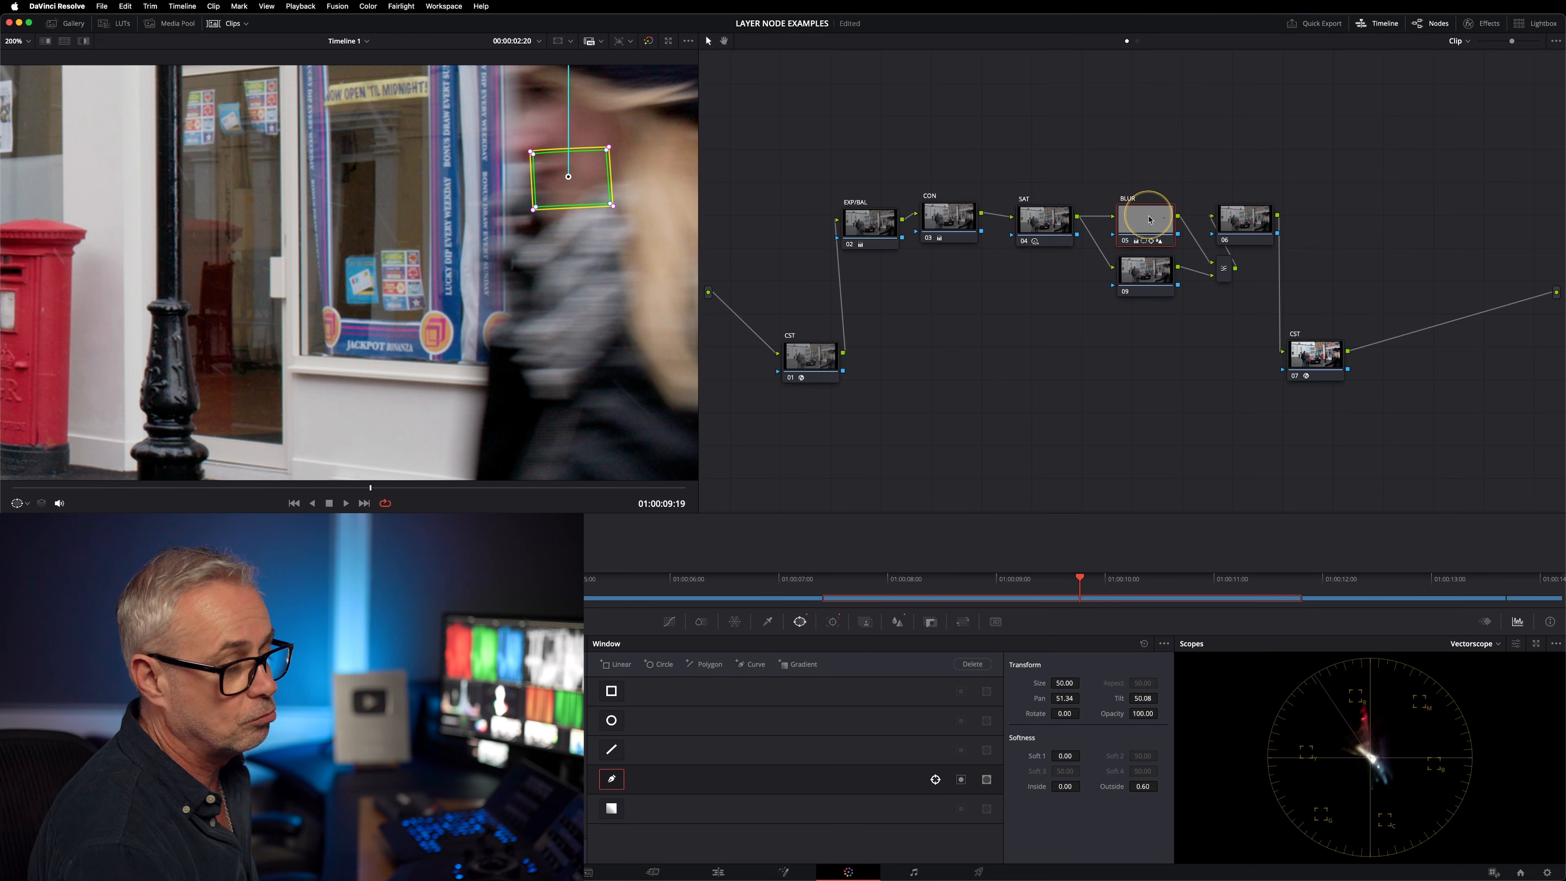
drag(1147, 279, 1155, 304)
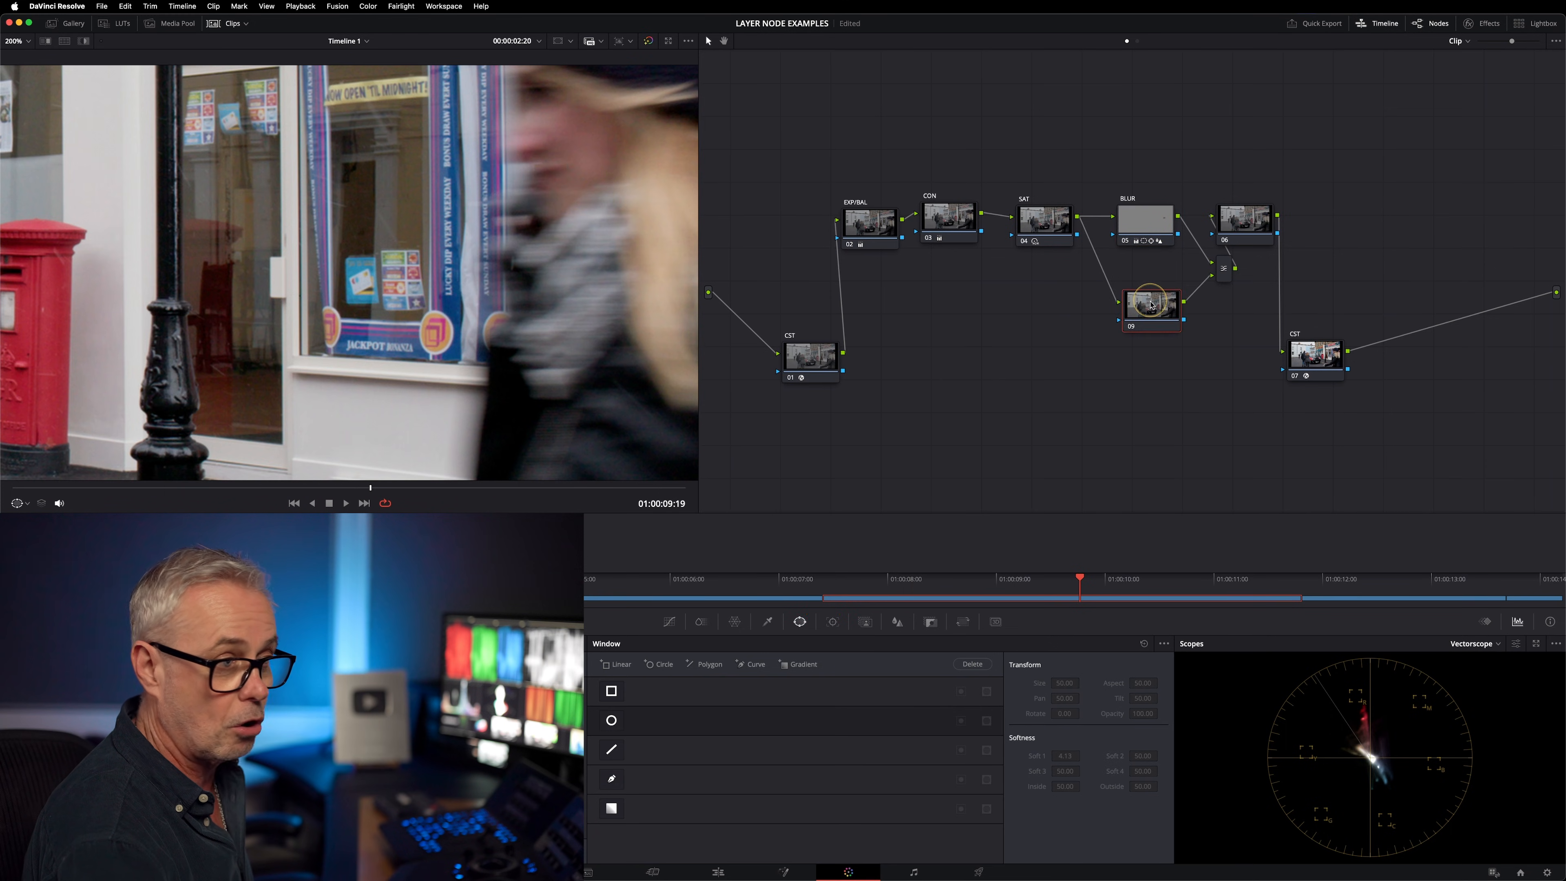
click(1144, 220)
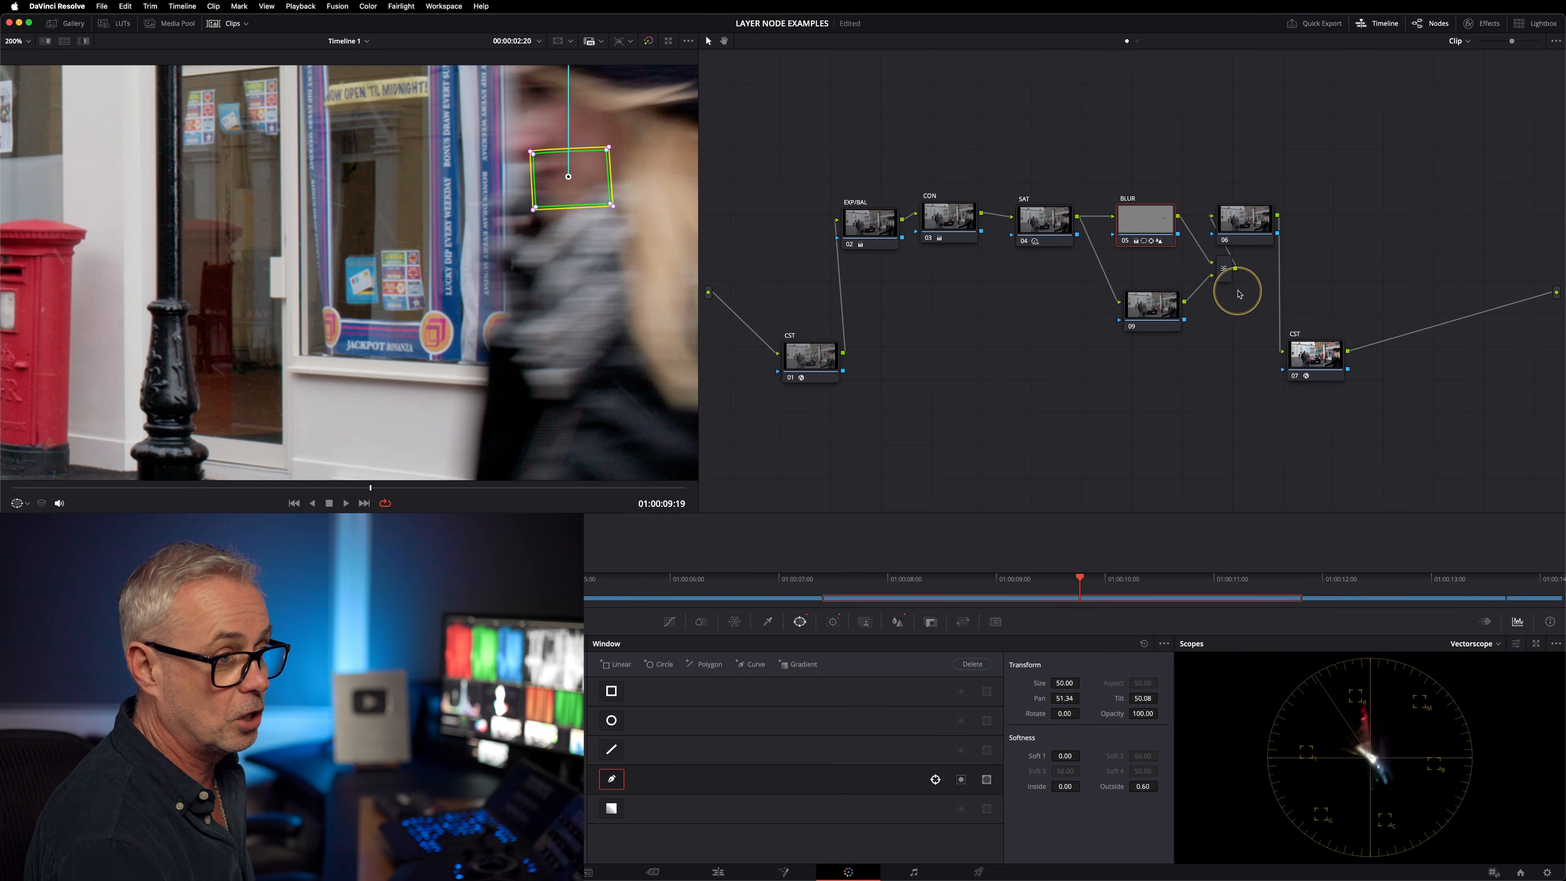
drag(1157, 312, 1149, 311)
Mask the woman in the dark bobble hat with Magic Mask in the new layer node and track it forward and in reverse.
click(27, 42)
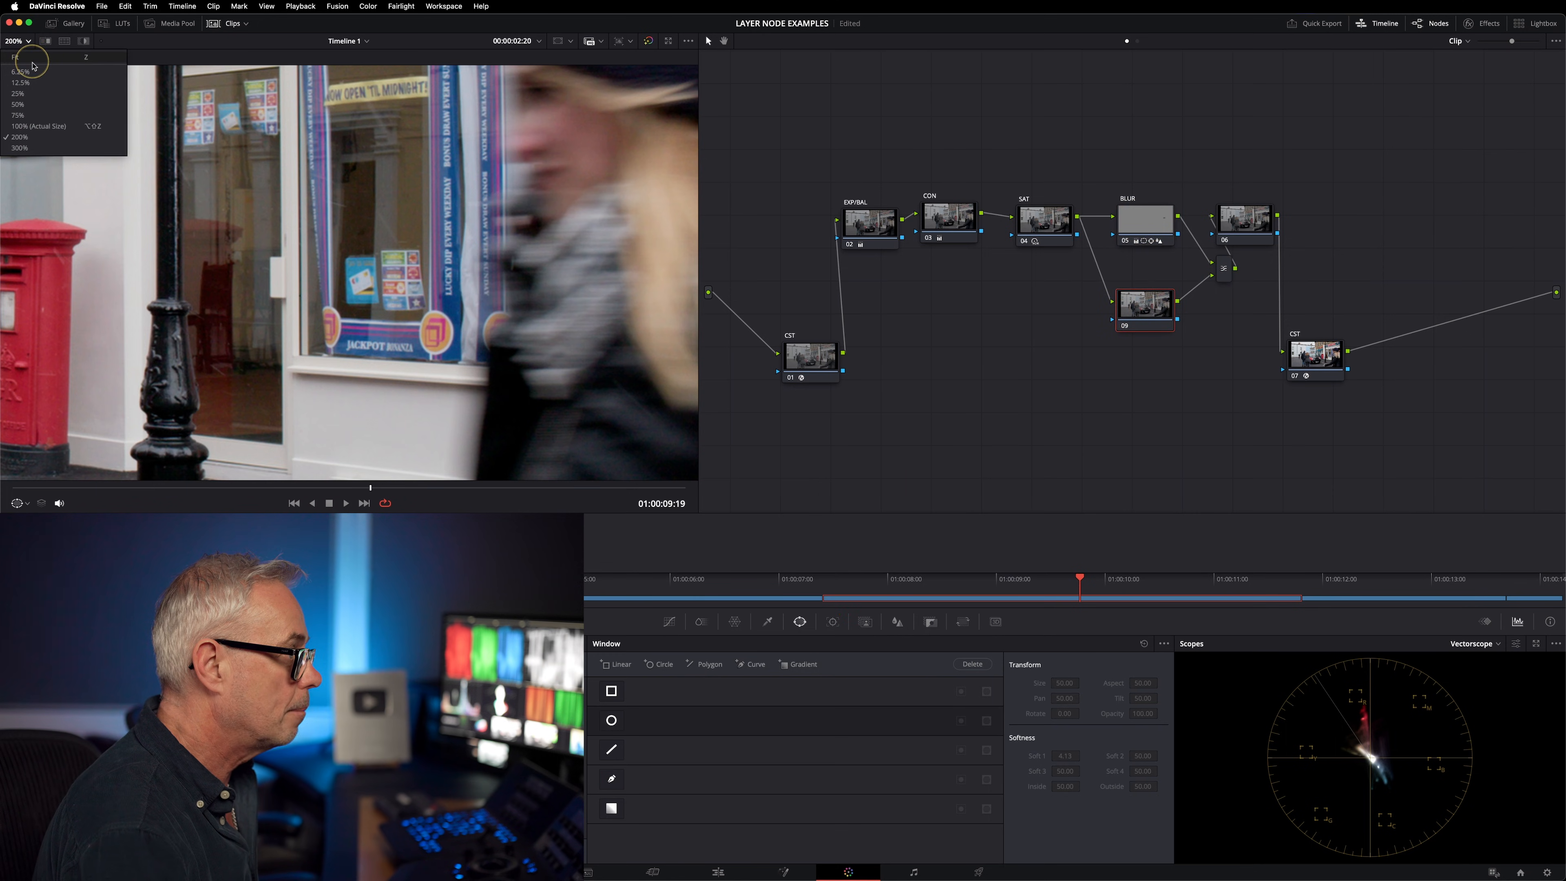
click(32, 59)
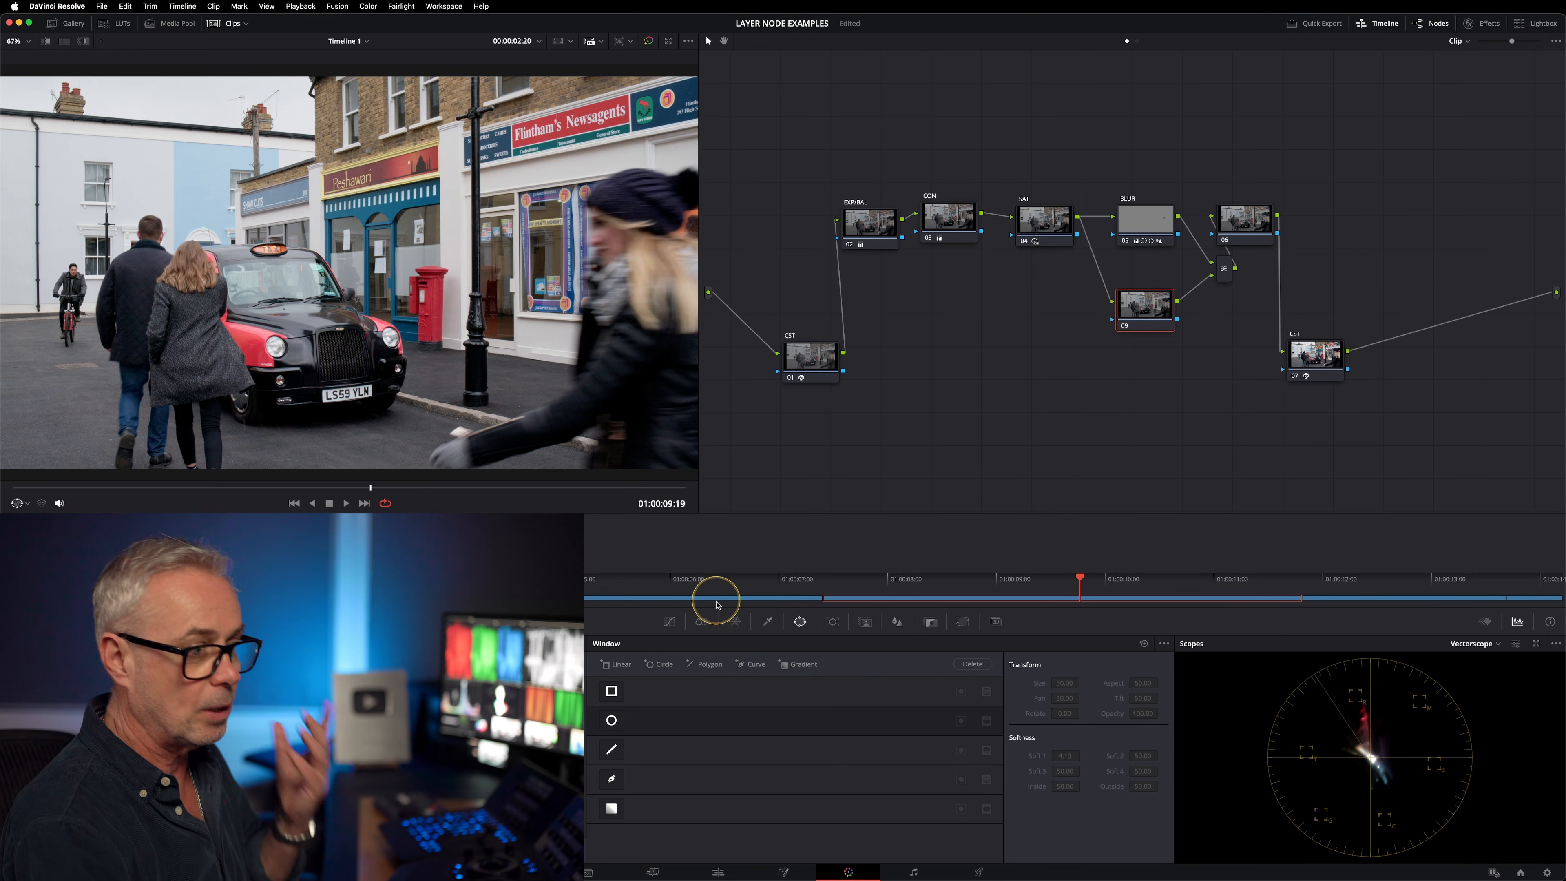
click(866, 623)
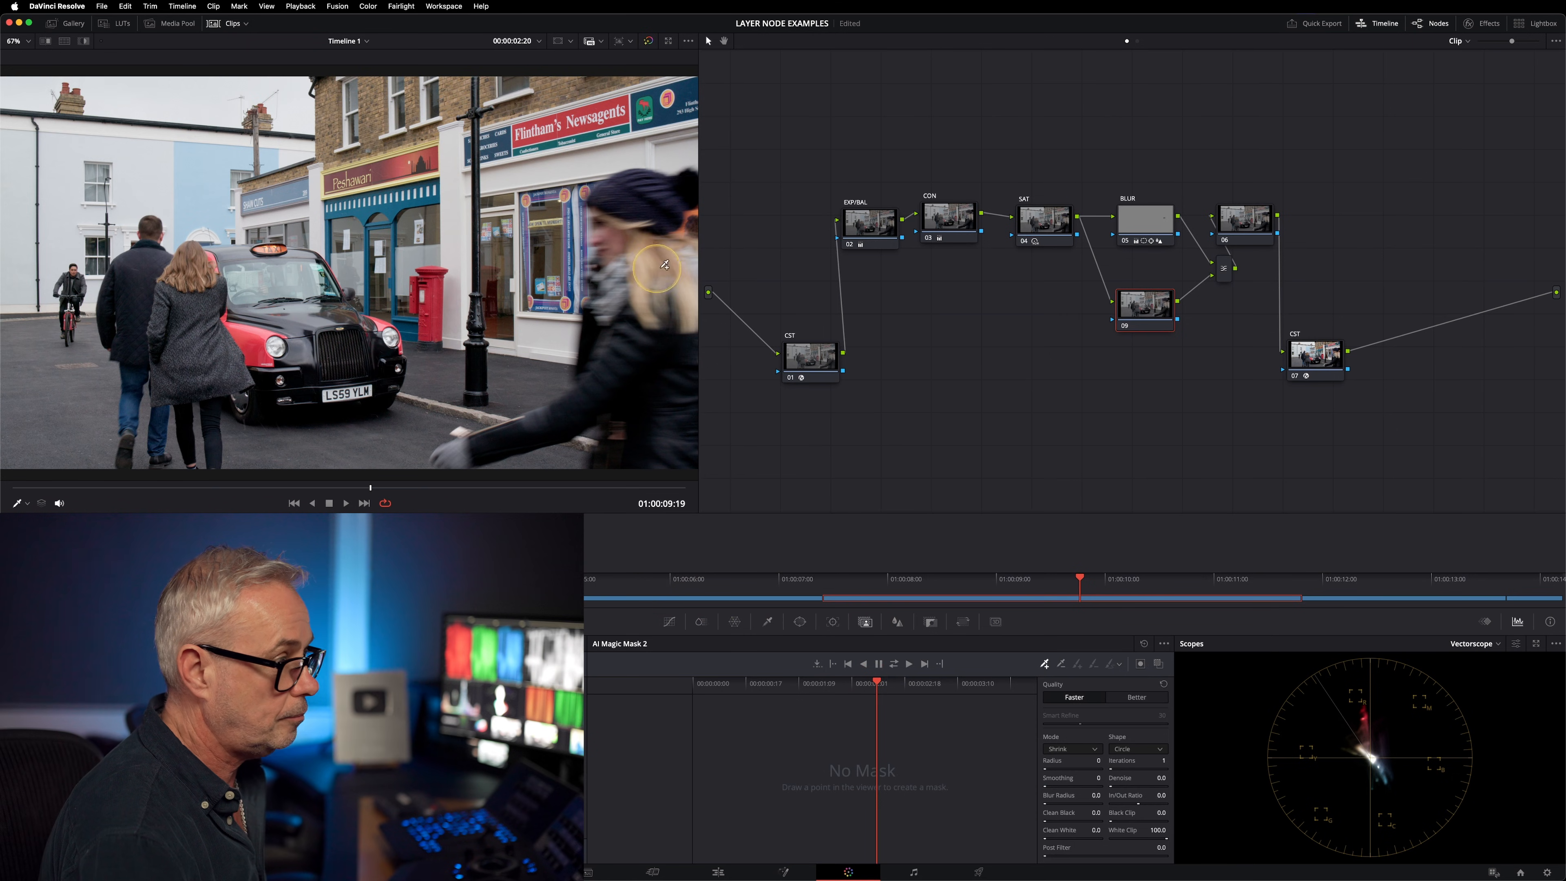
click(631, 367)
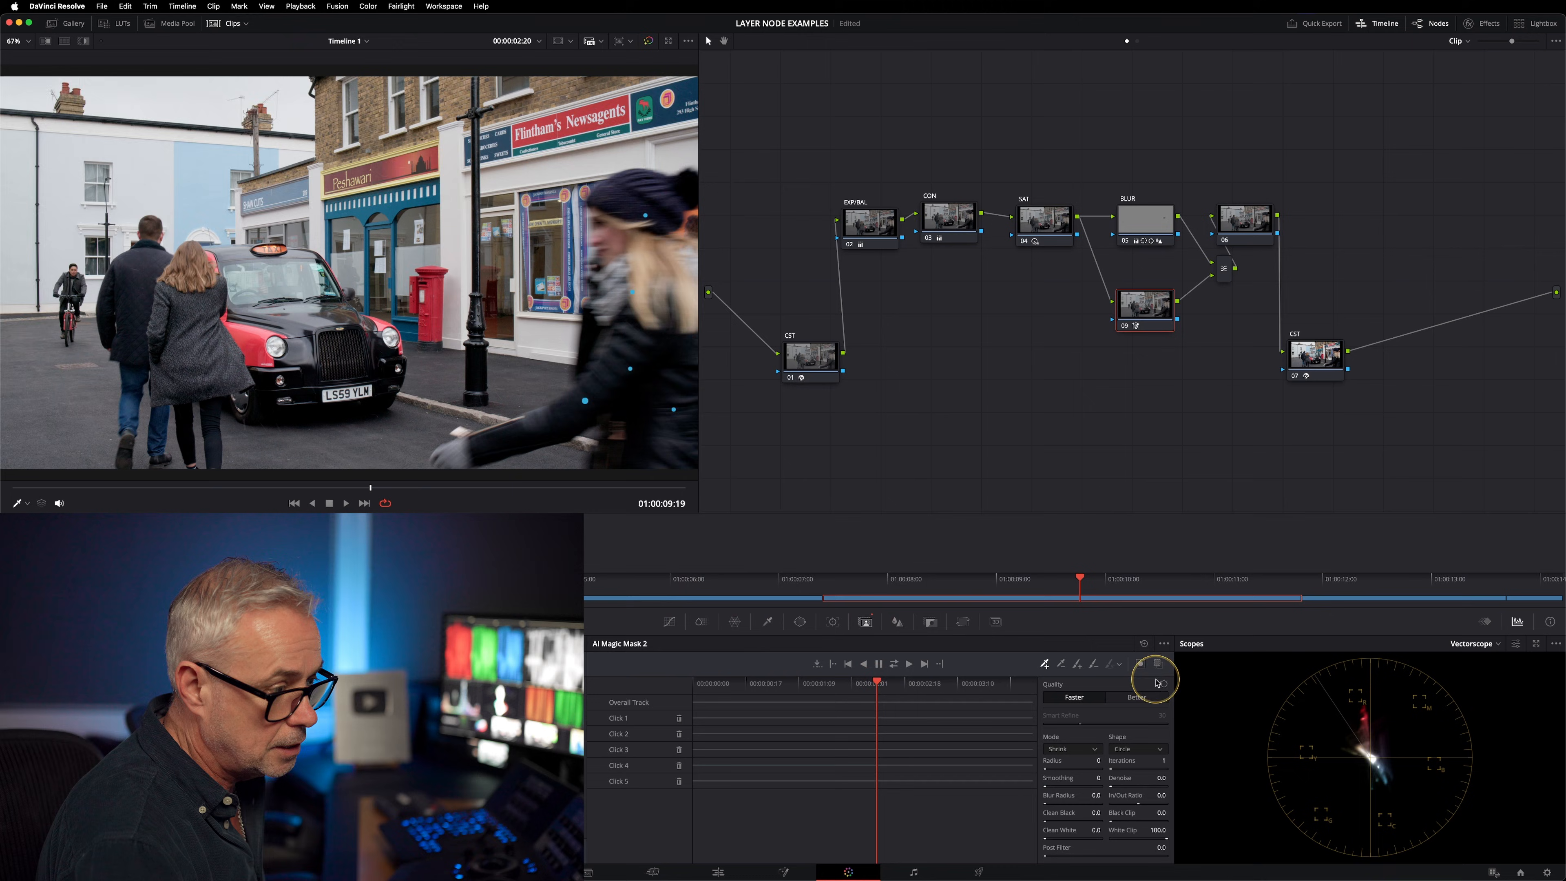
click(1159, 663)
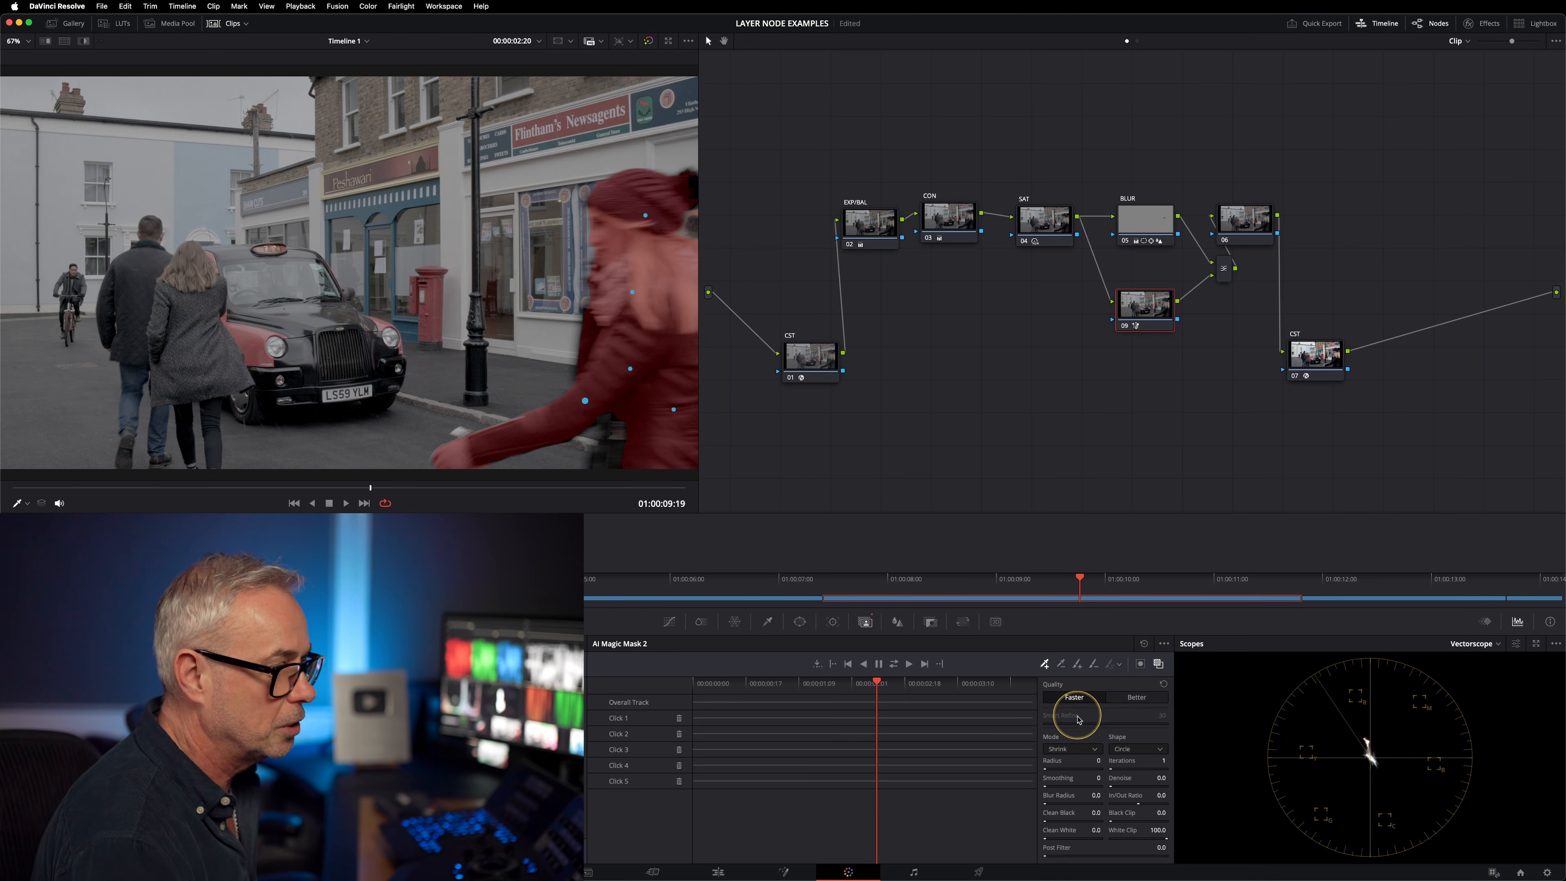
click(891, 665)
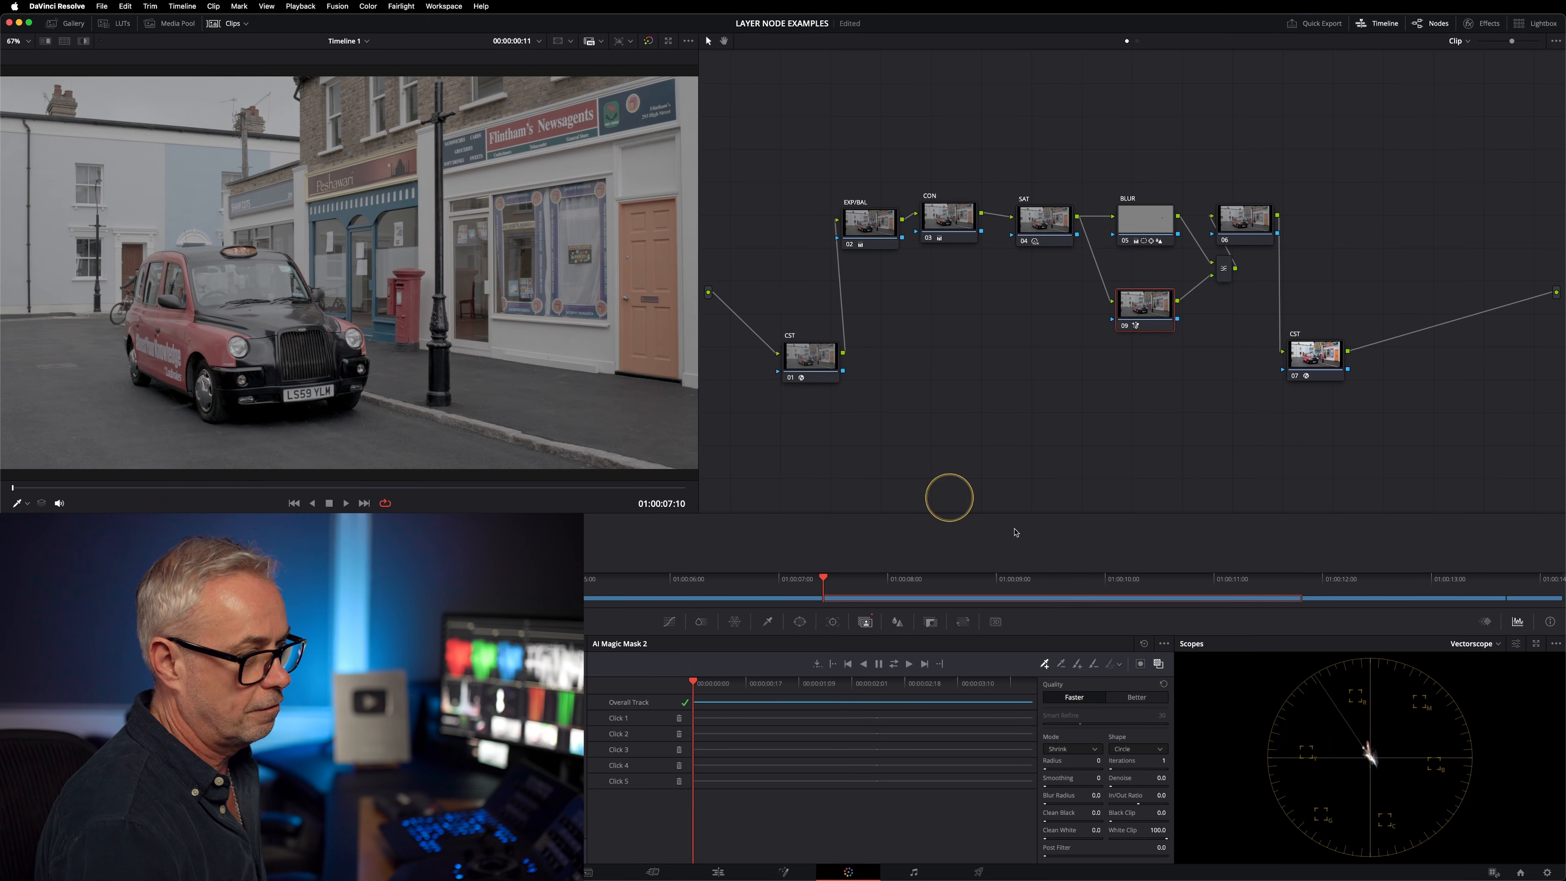
click(1157, 664)
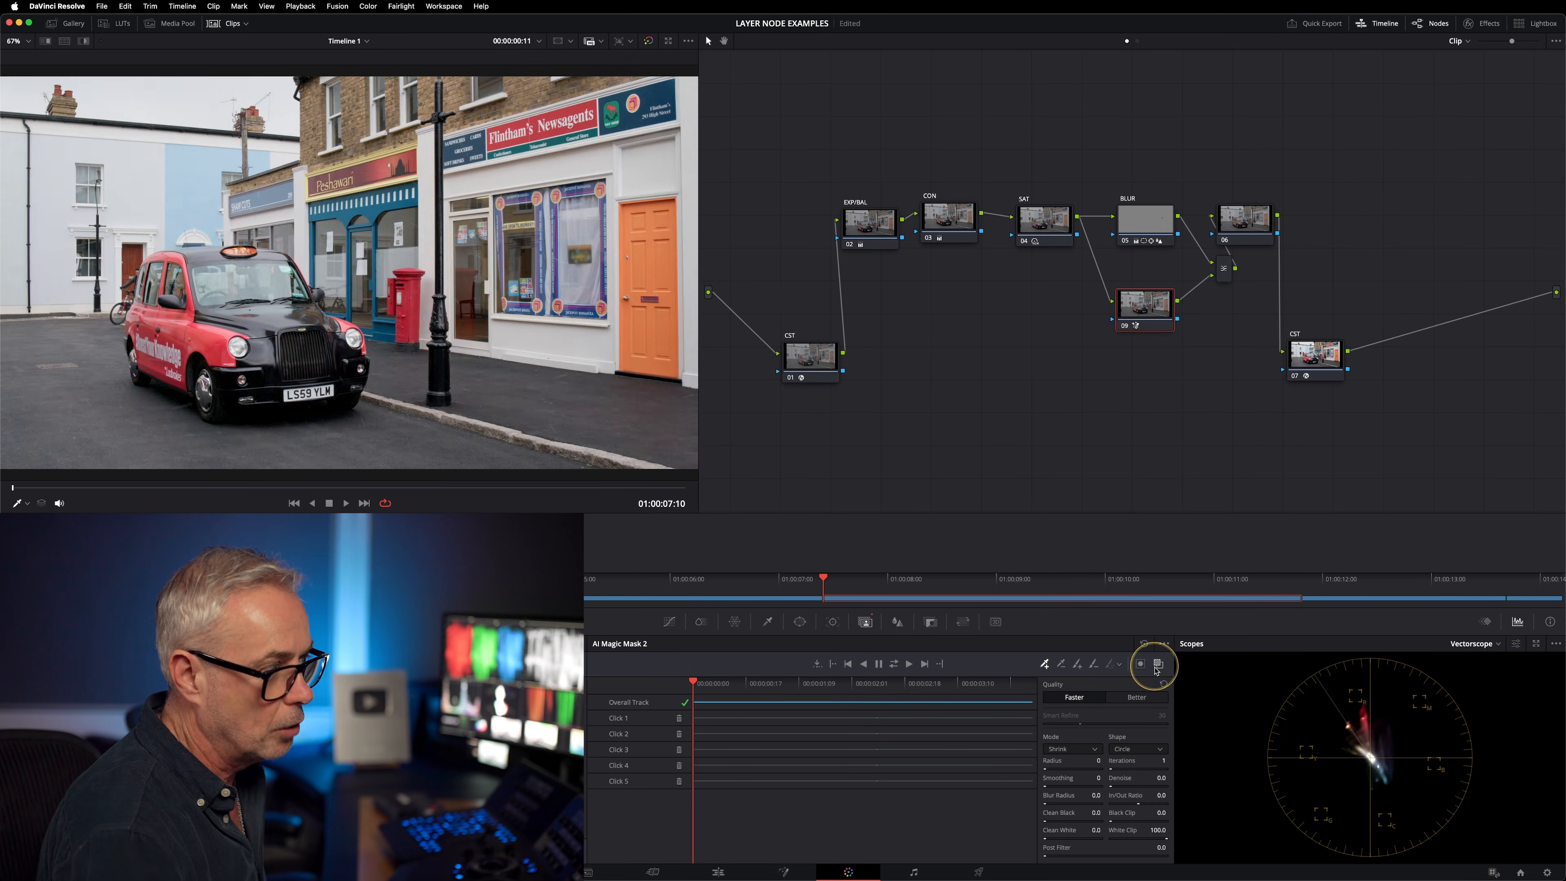
Play and scrub through the taxi clip to check the poster blur as the masked woman crosses it.
key(space)
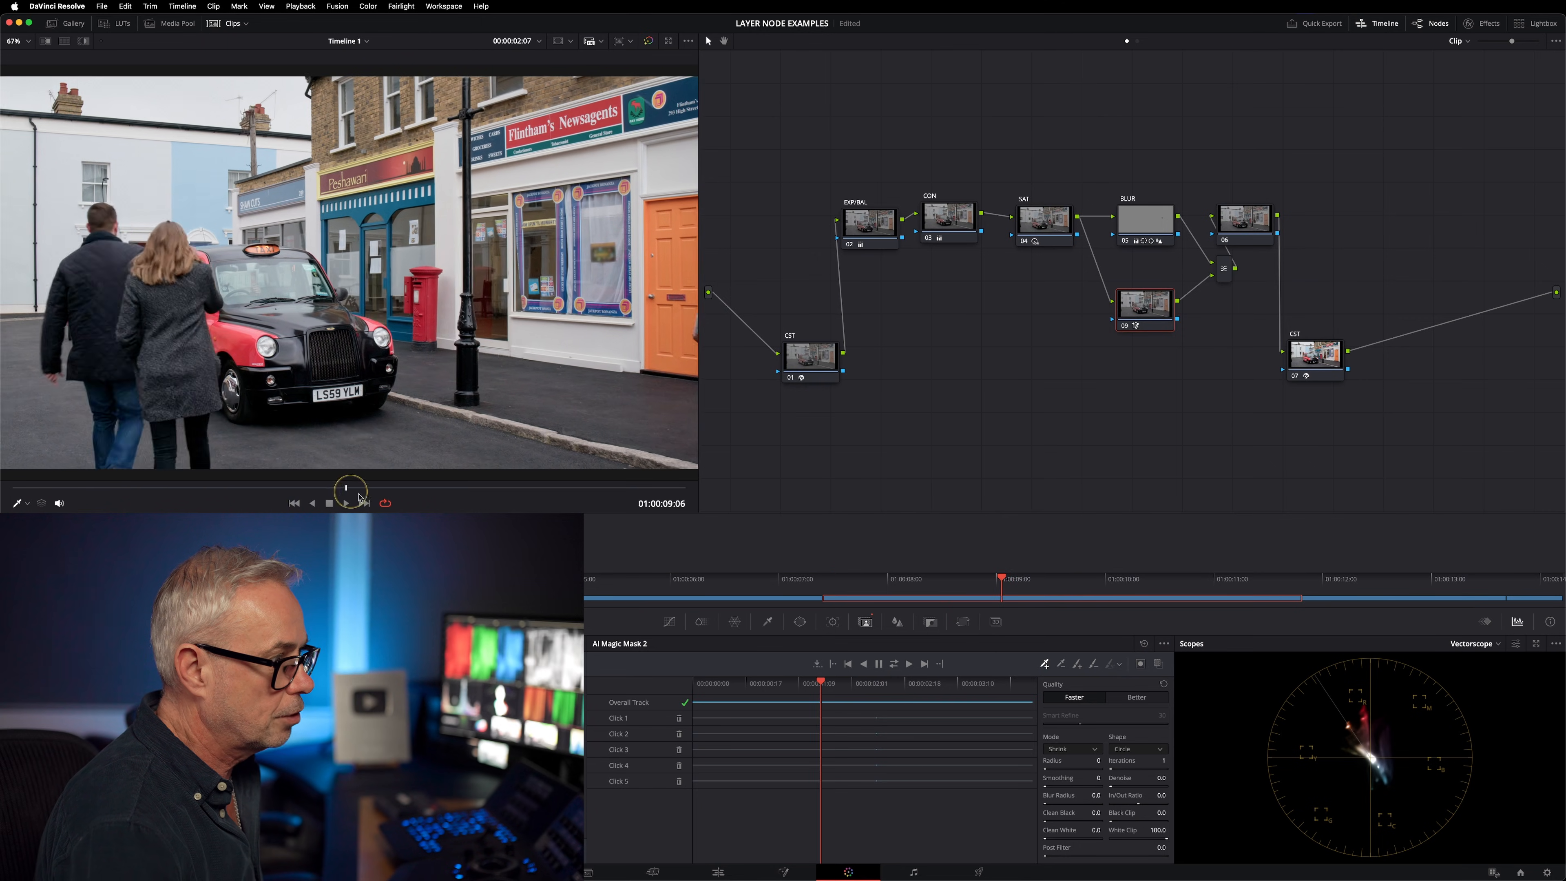
drag(404, 500, 365, 496)
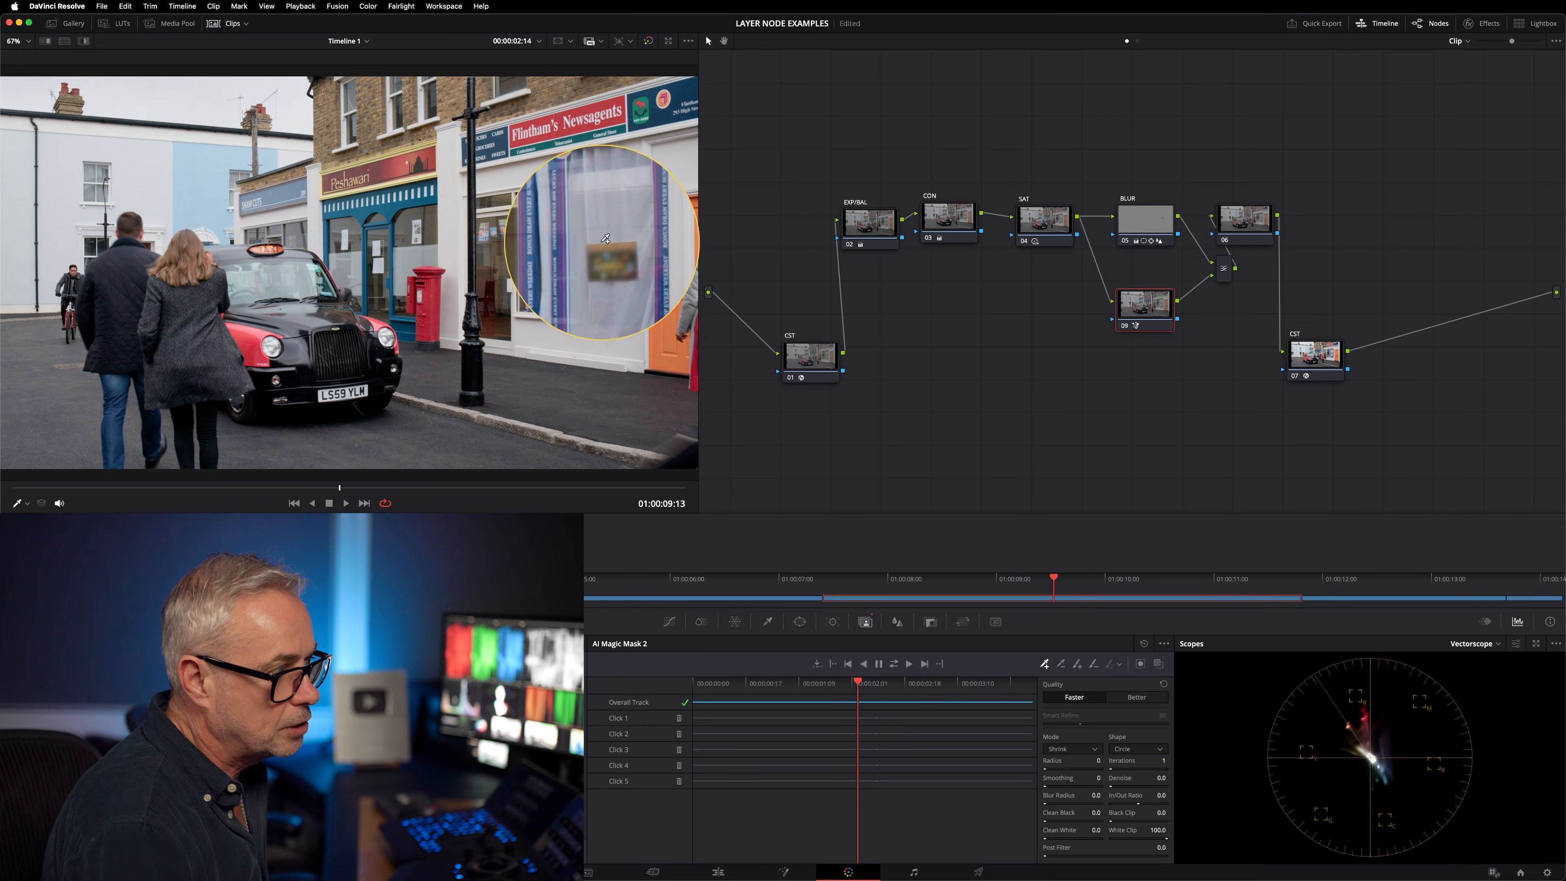
drag(341, 485, 459, 491)
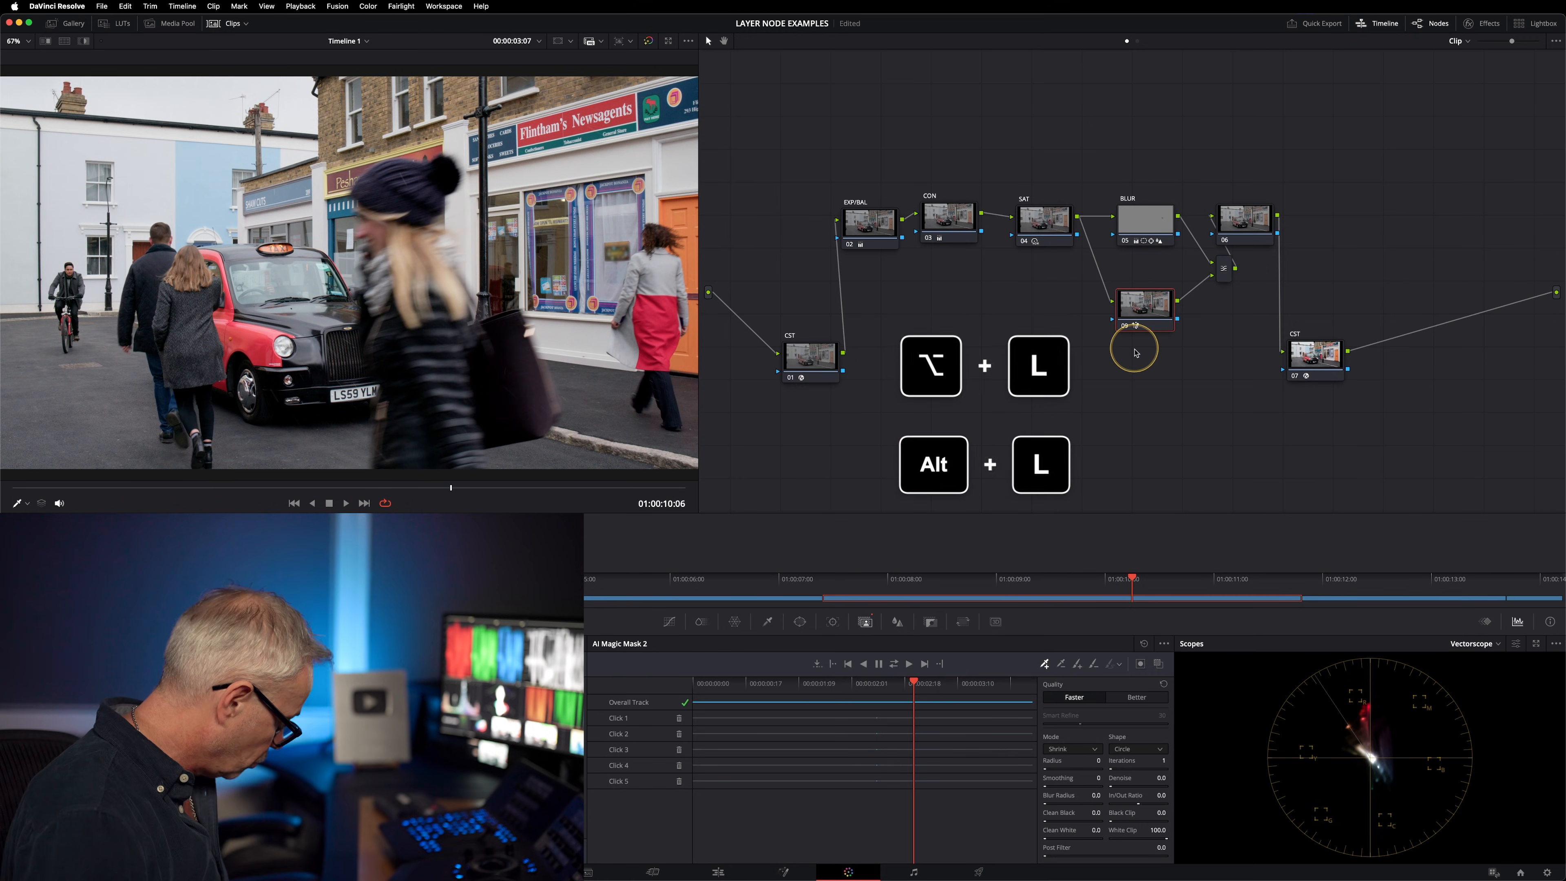
Add another layer node, mask the woman in the red skirt with Magic Mask, and track it forward and in reverse.
key(alt+l)
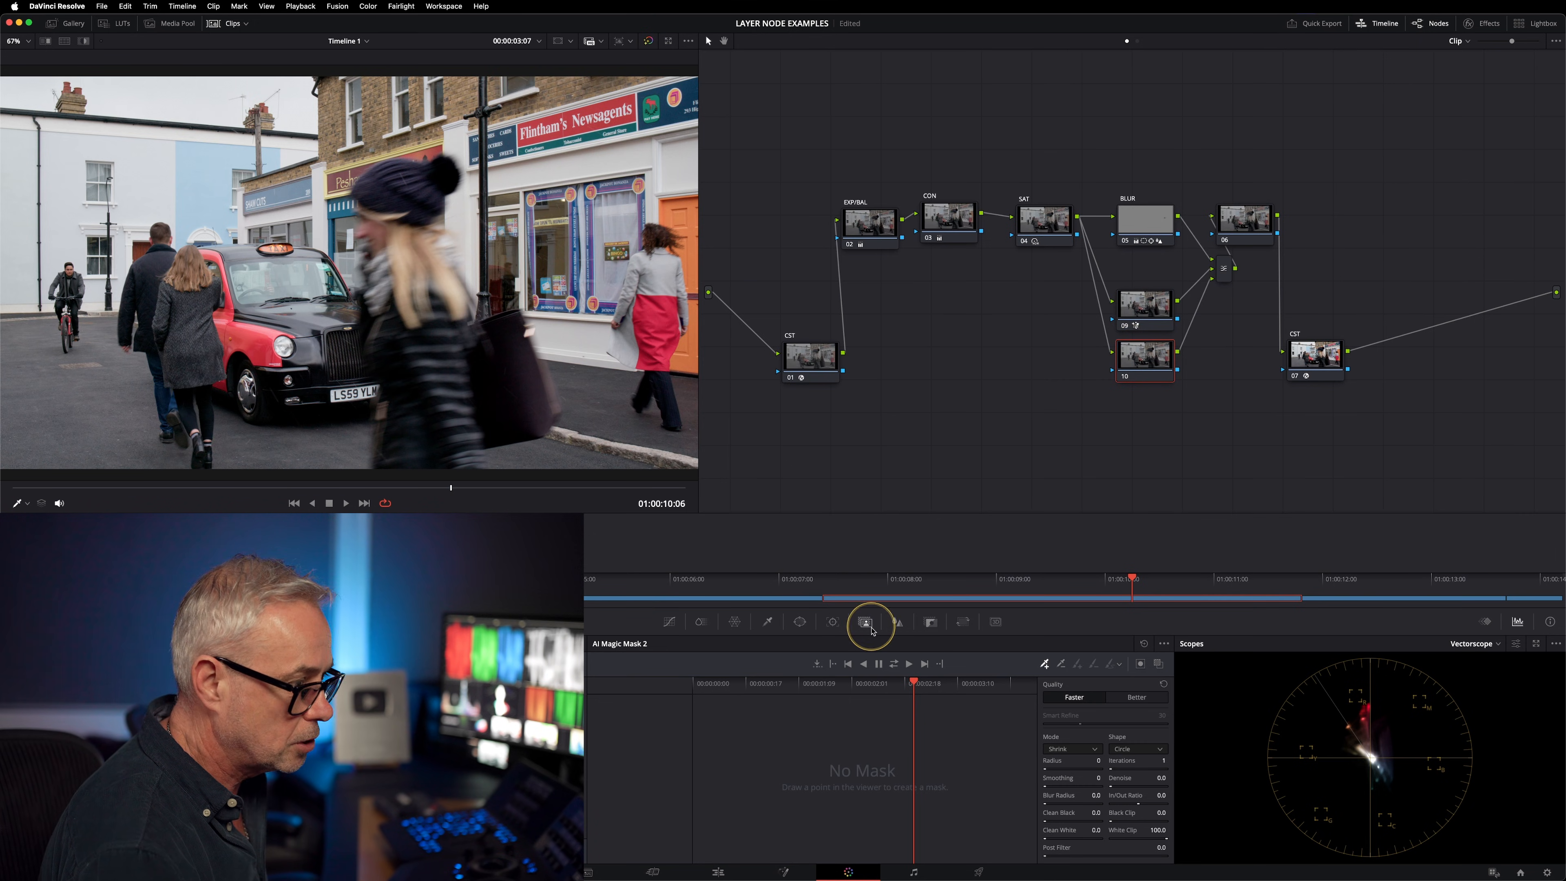
click(658, 245)
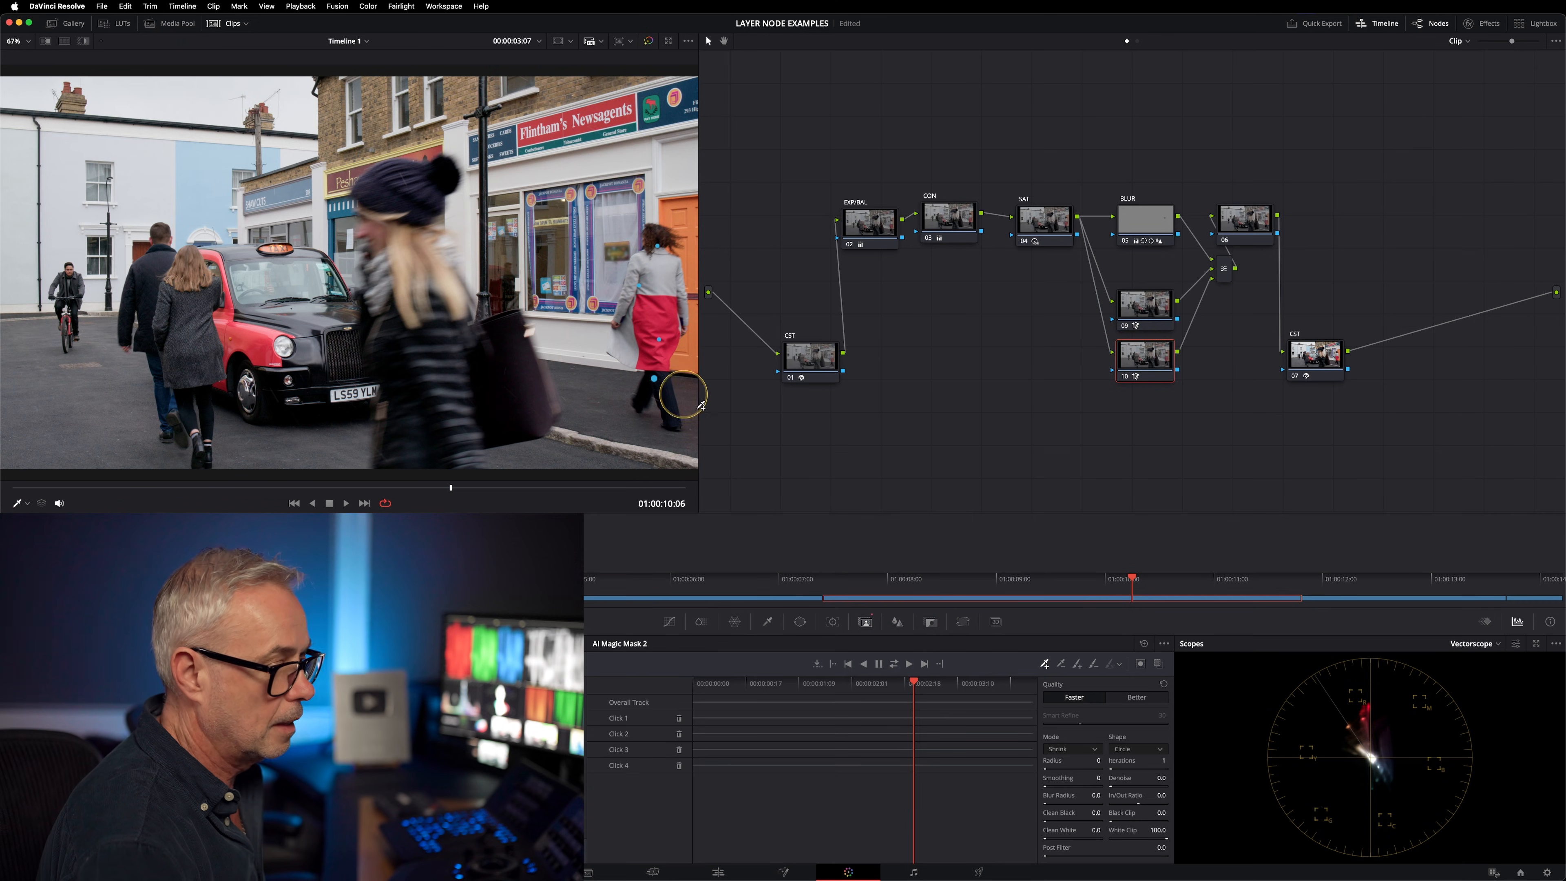
click(1158, 665)
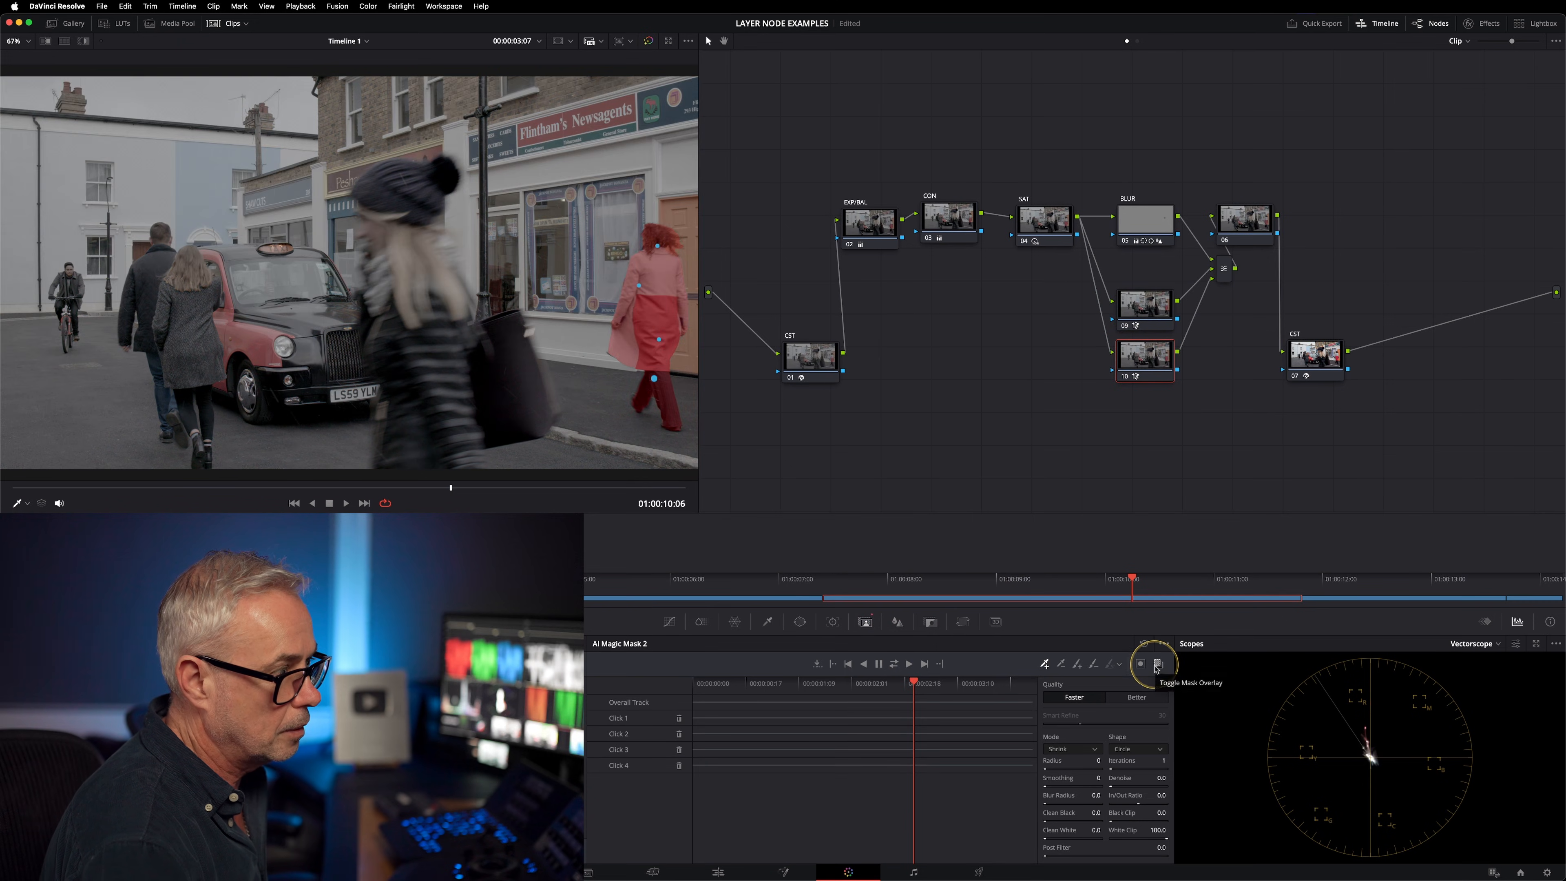
click(1157, 666)
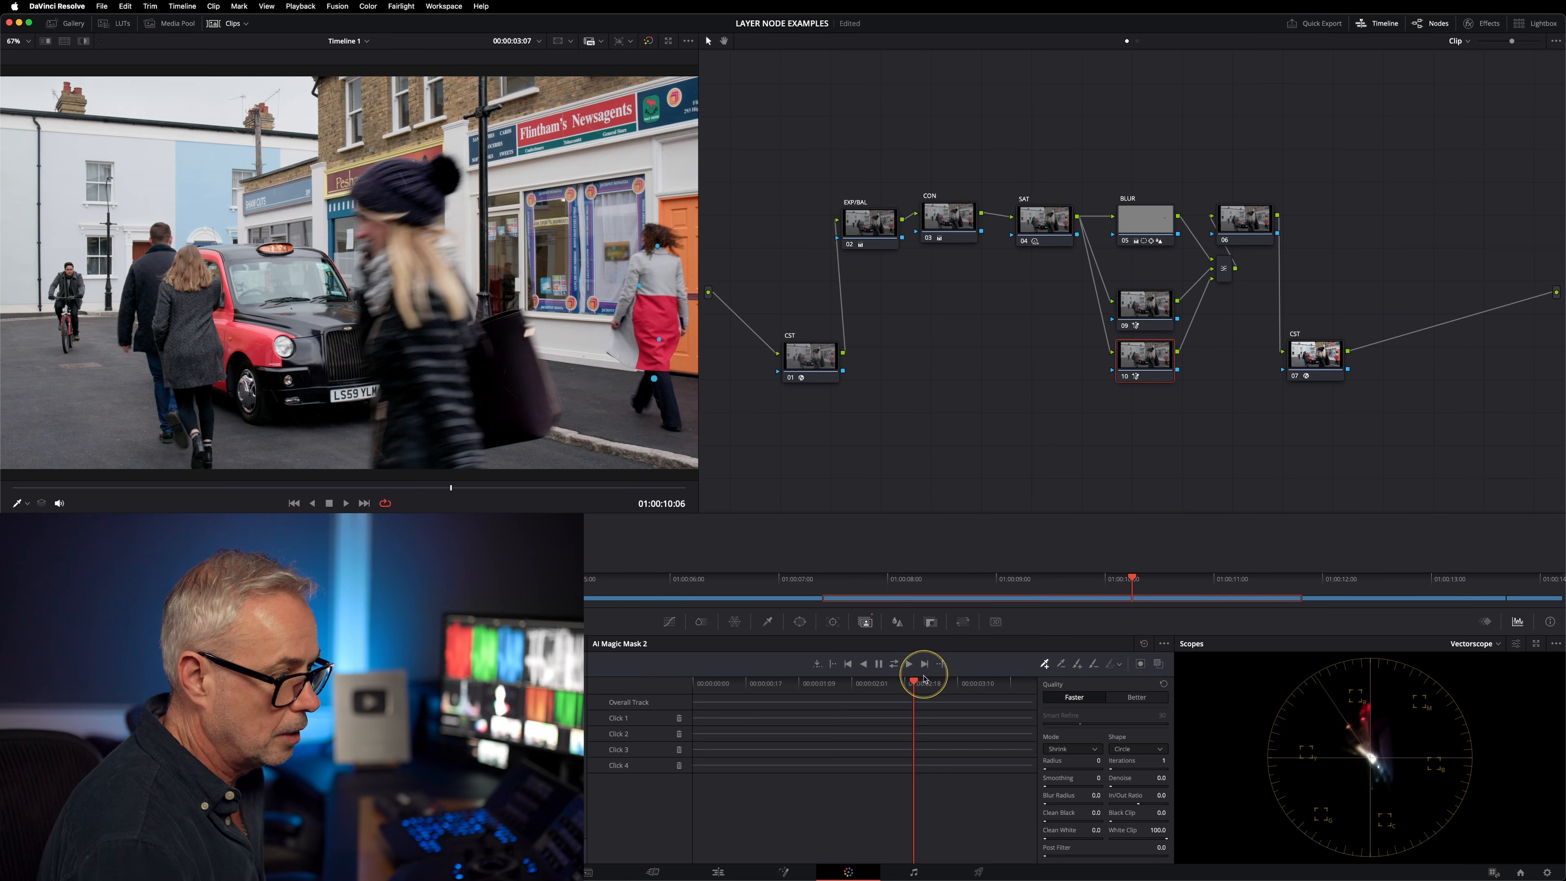
click(895, 664)
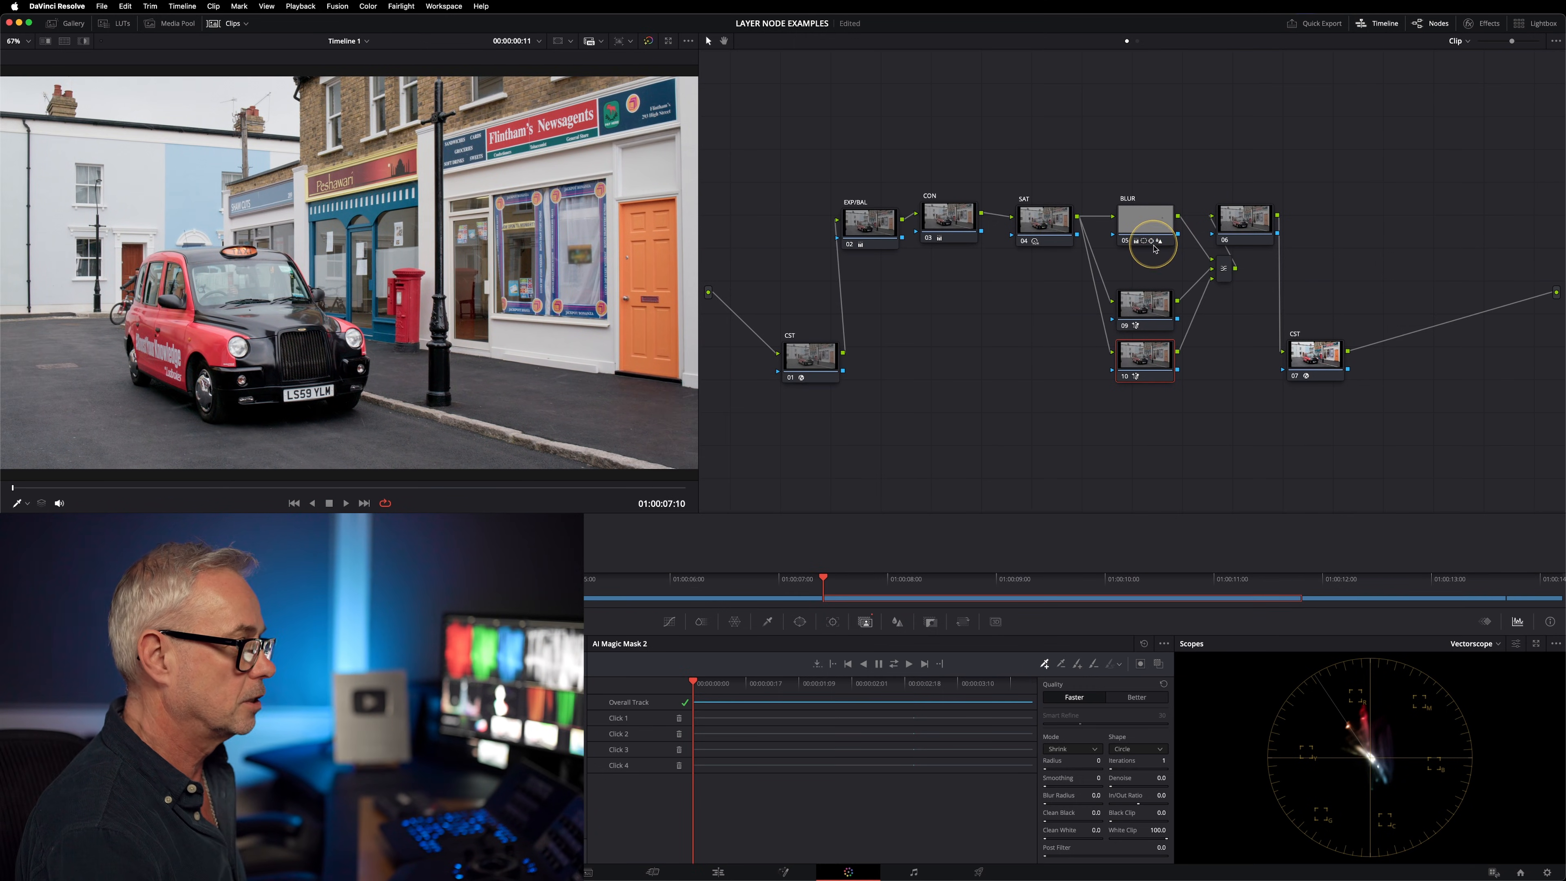
Enlarge the viewer to 200% on the shop poster and scrub the clip to check the blur behind both pedestrians.
click(26, 42)
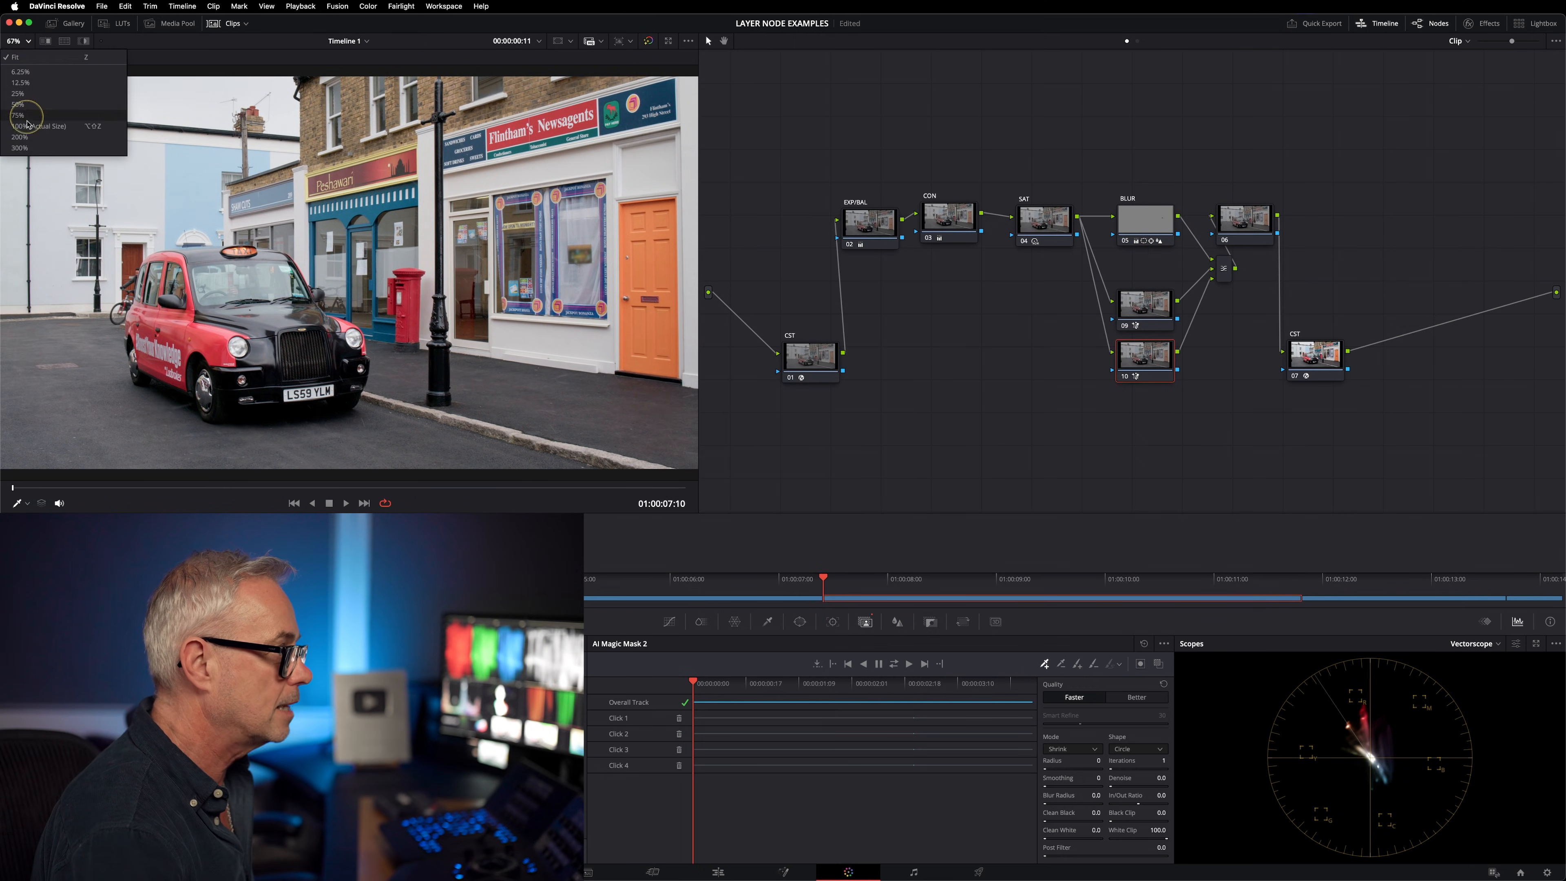
click(31, 137)
drag(354, 272, 59, 241)
drag(358, 269, 5, 442)
drag(41, 501, 487, 515)
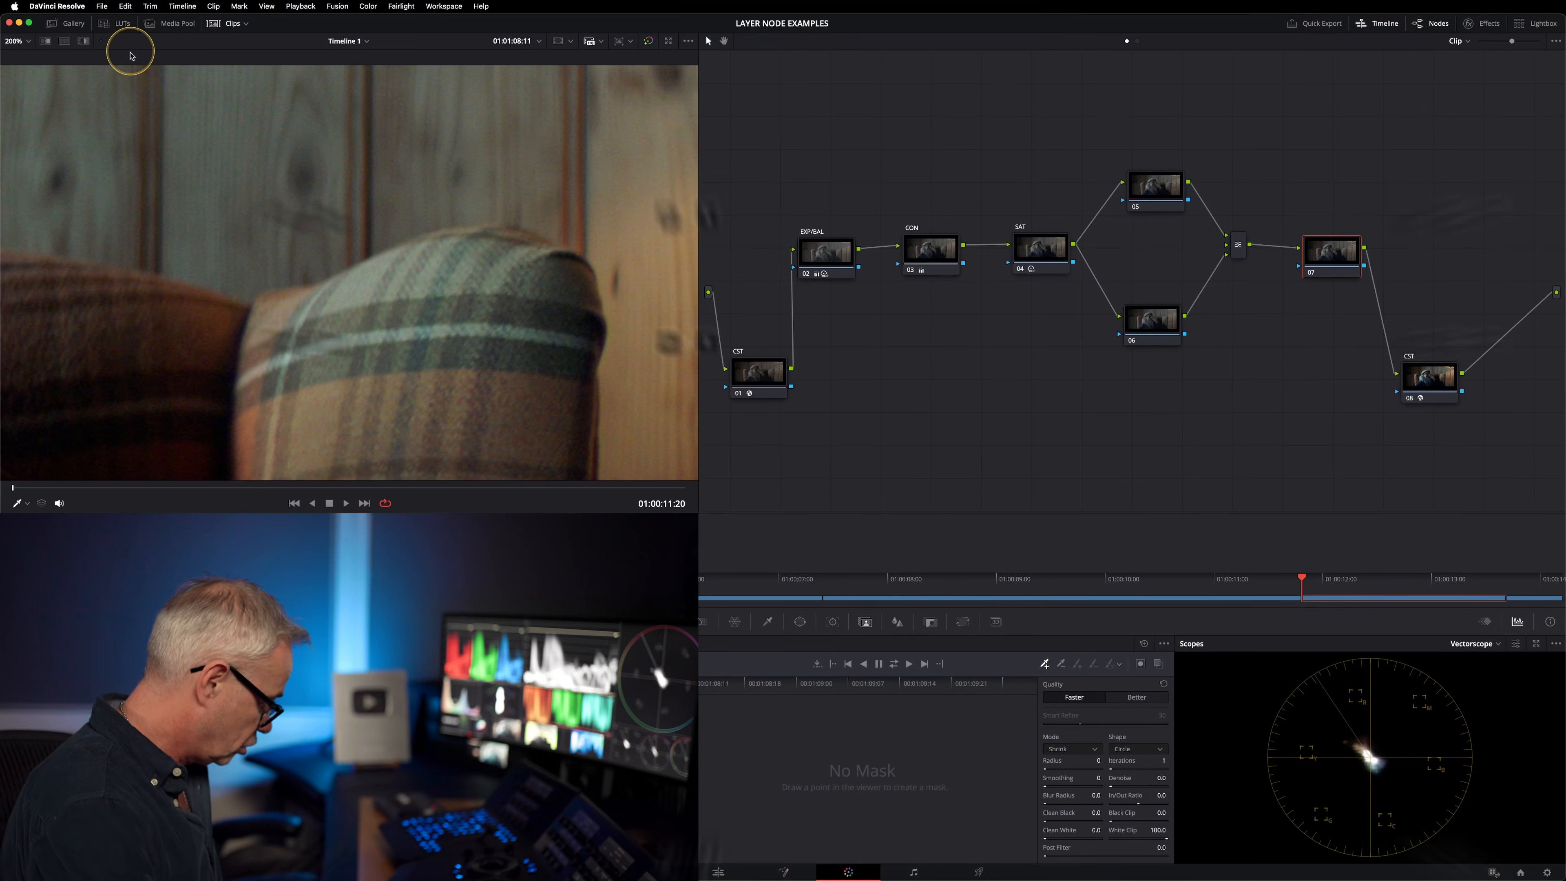
Fit the bearded man's clip in the viewer and compare its grade with the EXP/BAL, CON and SAT nodes off and on.
key(shift+z)
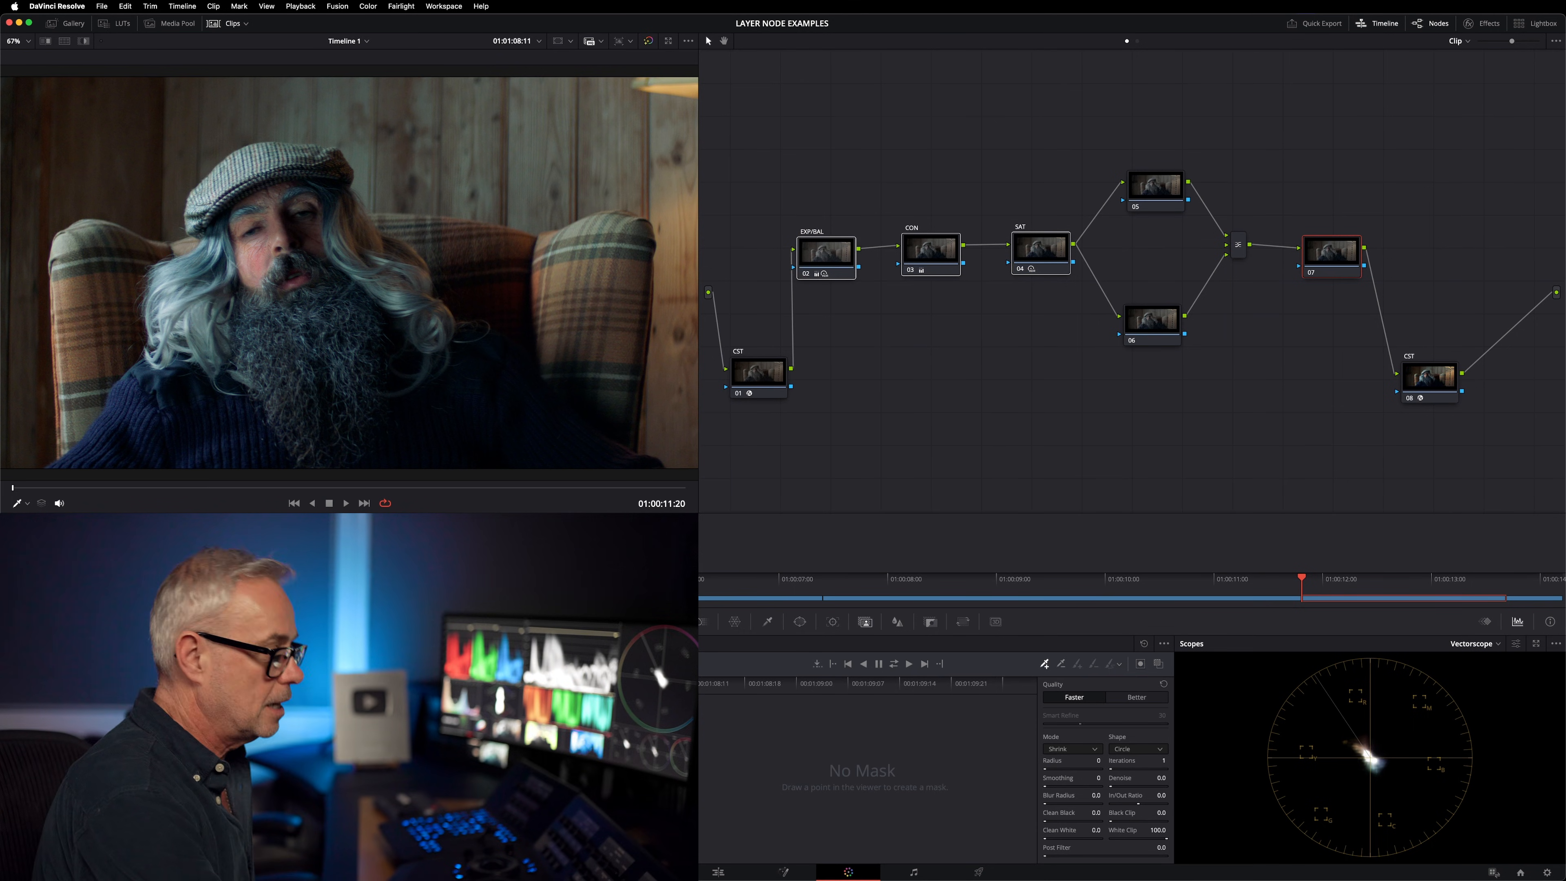
key(super+d)
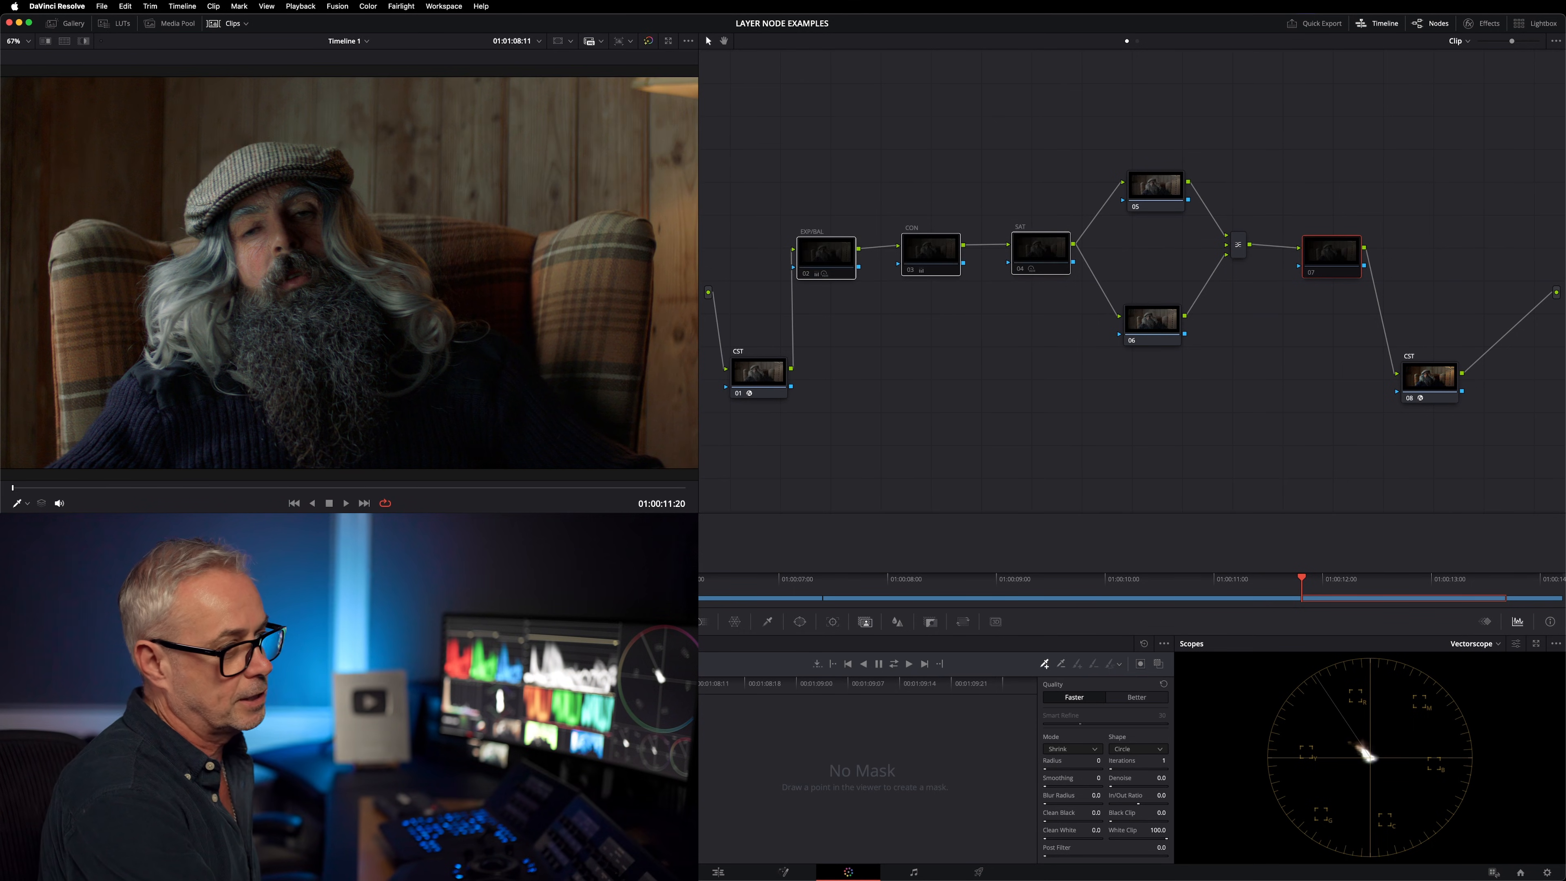
key(super+d)
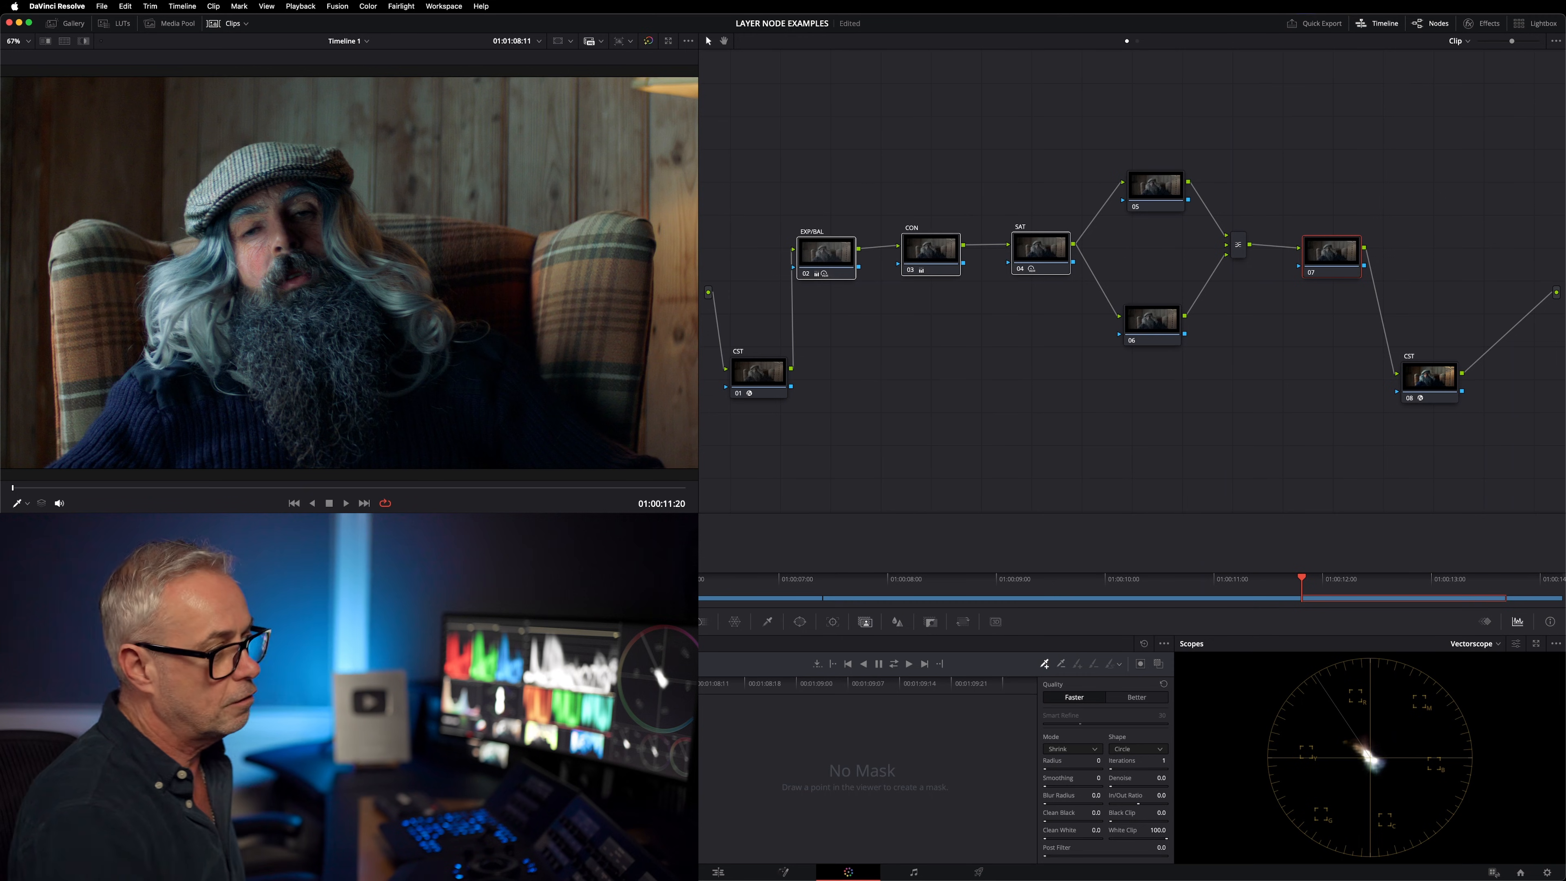
Examine the layer mixer's composite mode options with node 06 disabled, keep Normal, and select node 05.
click(1176, 208)
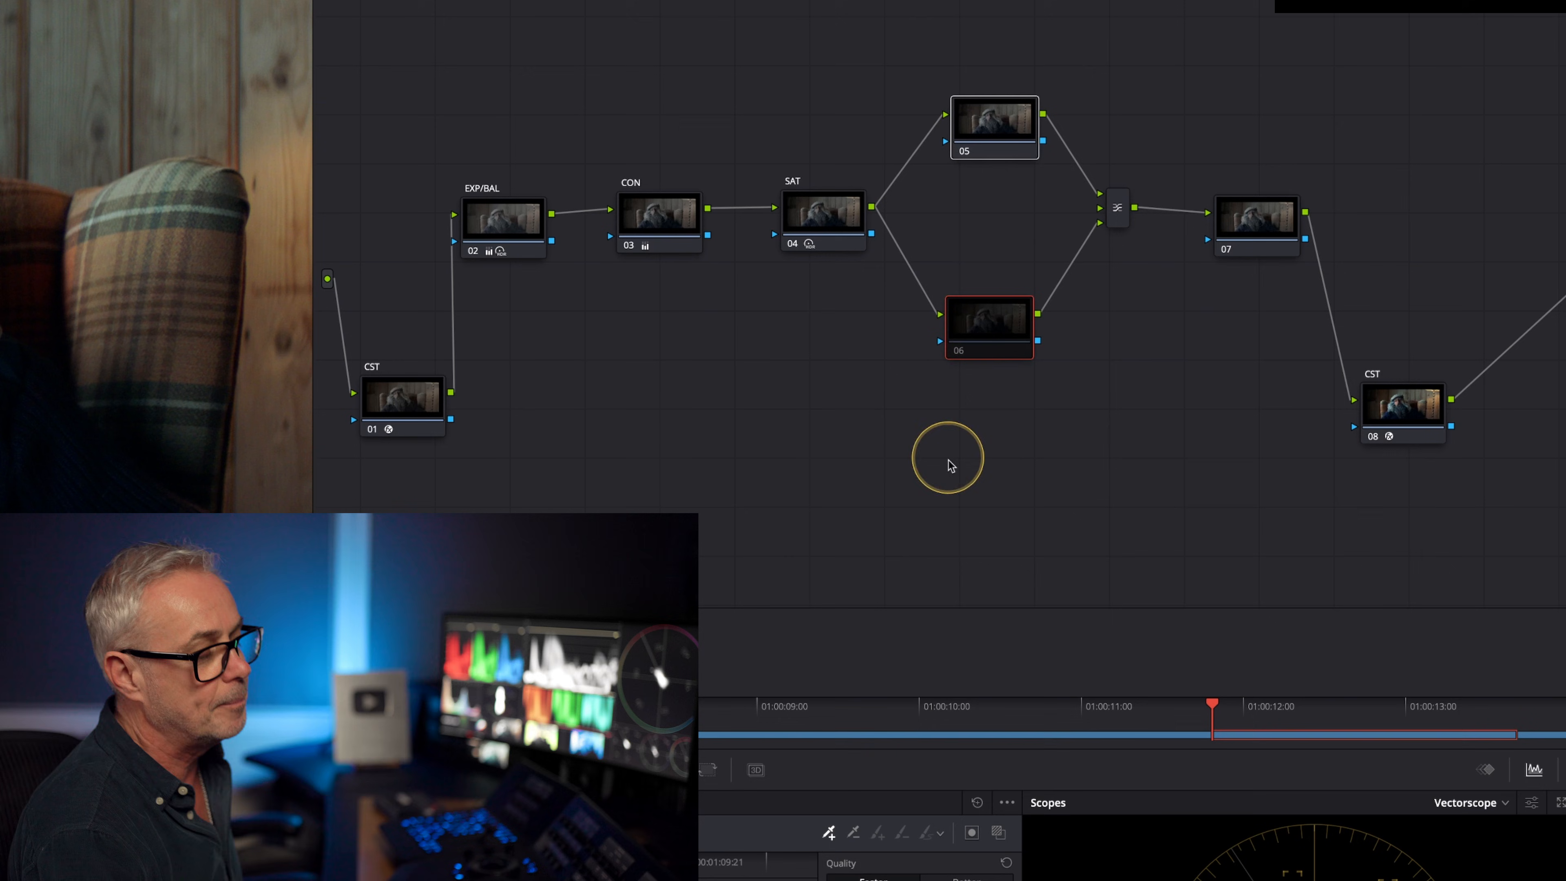
click(1115, 225)
right_click(1116, 225)
click(1160, 329)
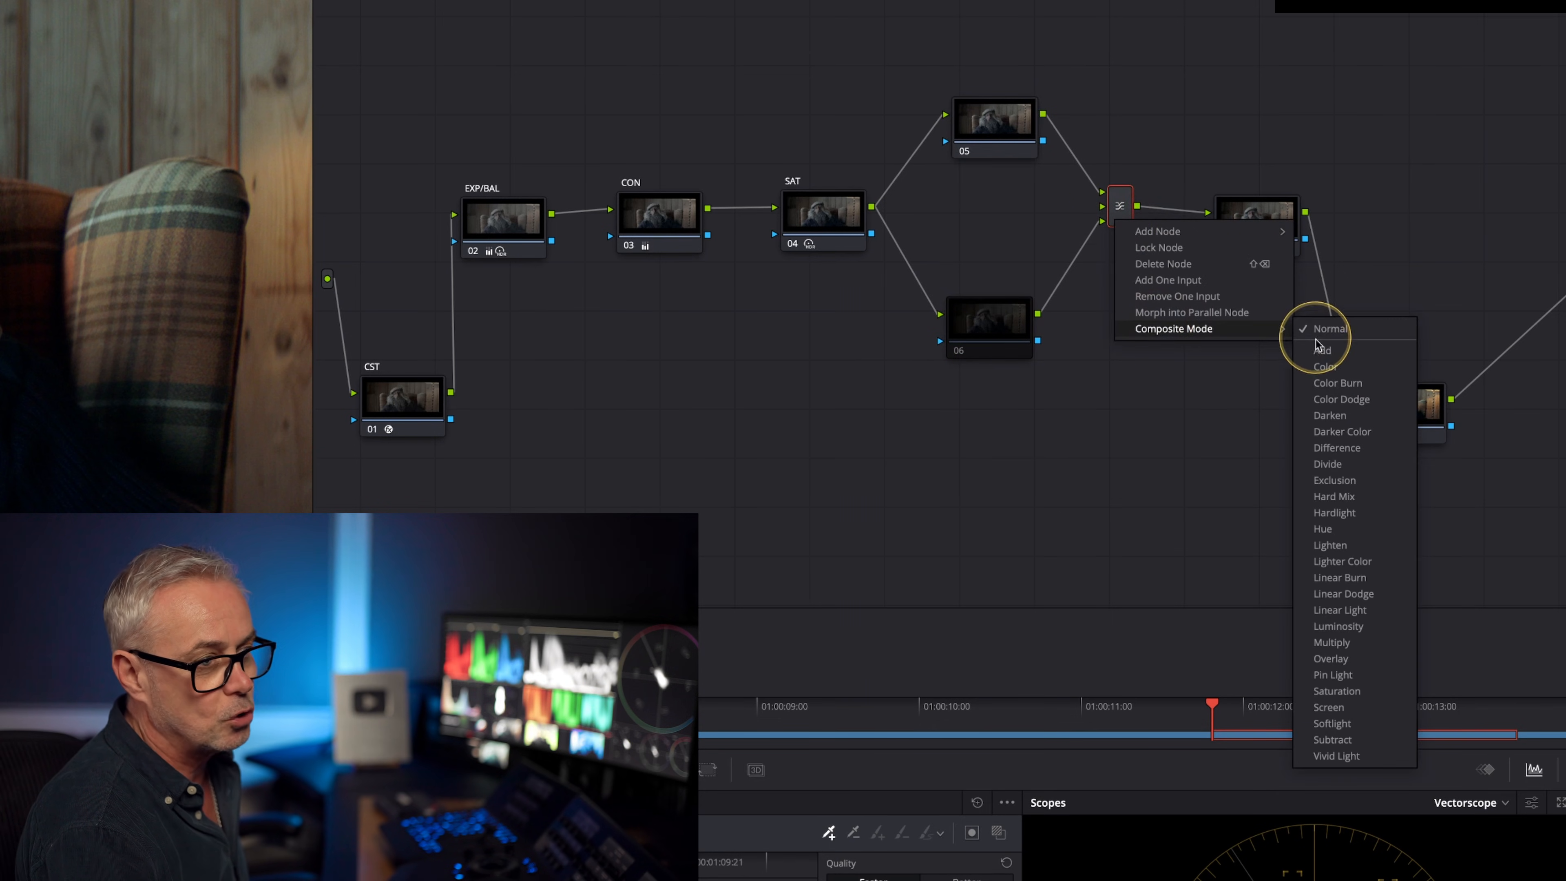
click(1052, 487)
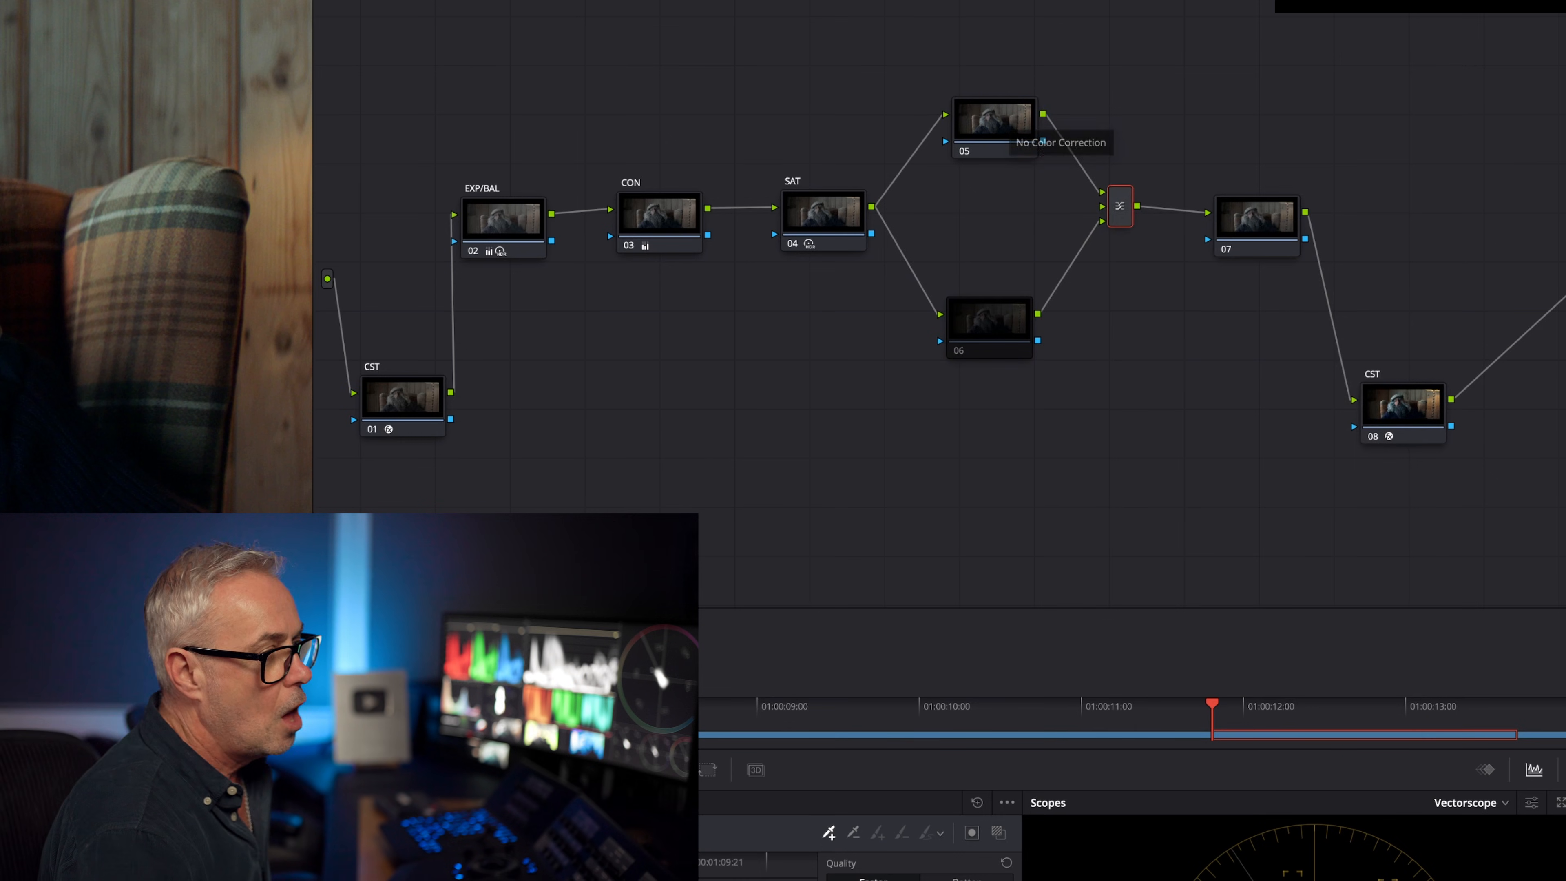
click(997, 115)
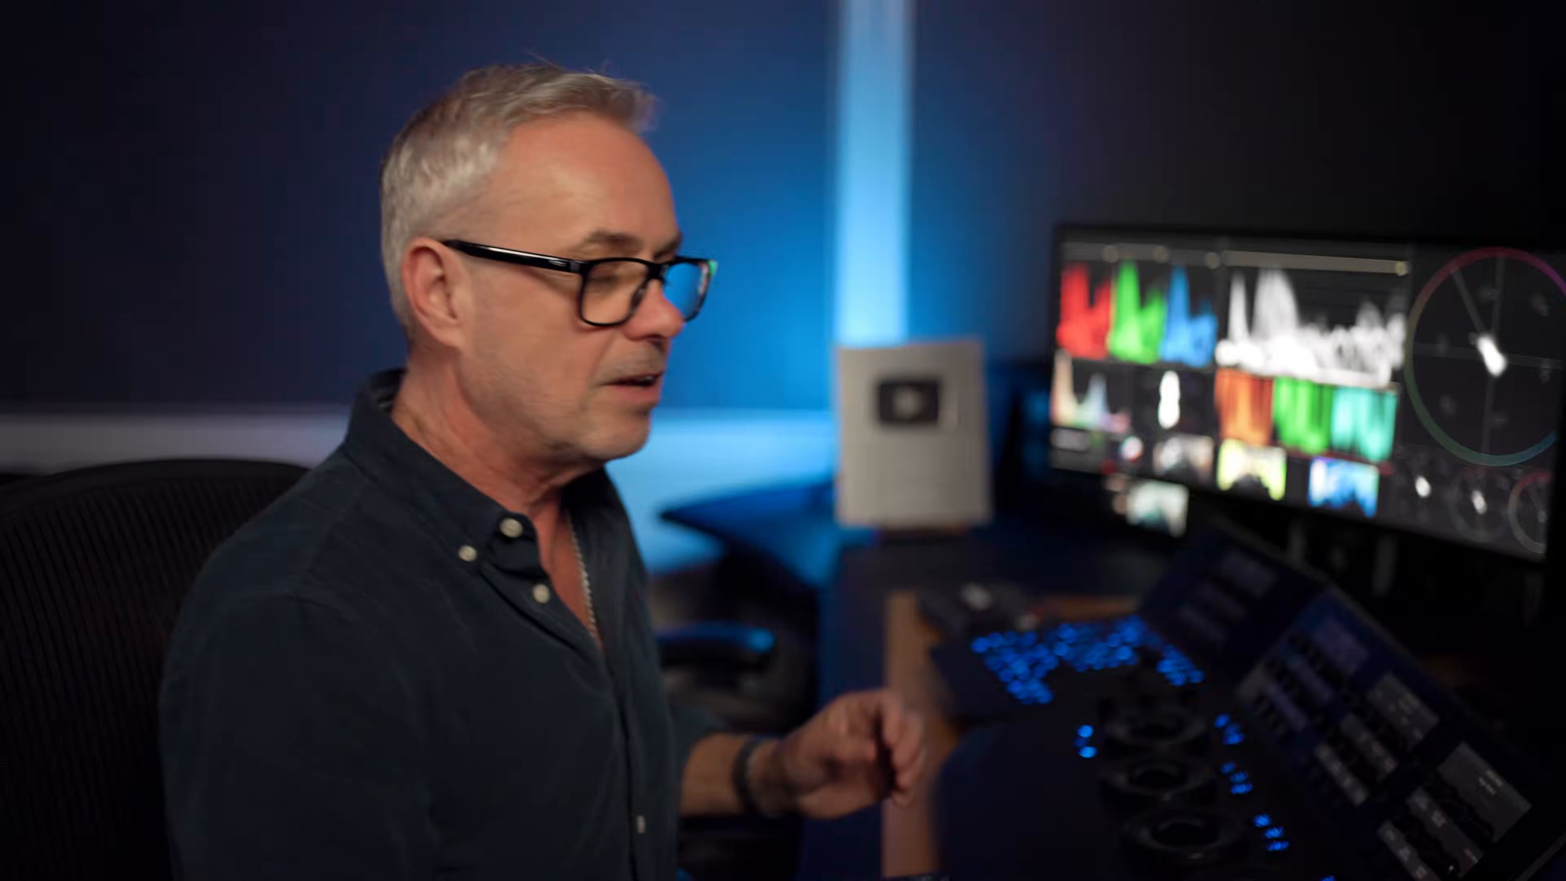